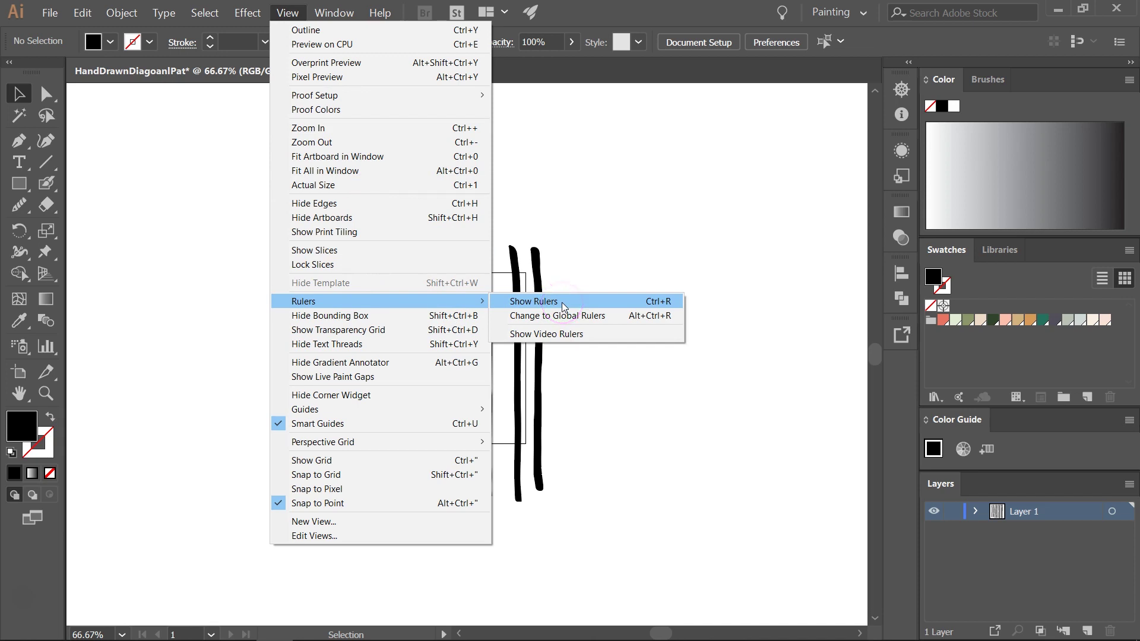
Step: Show the rulers and place a vertical guide about 2.7 in outside the artboard's left edge
left_click(561, 302)
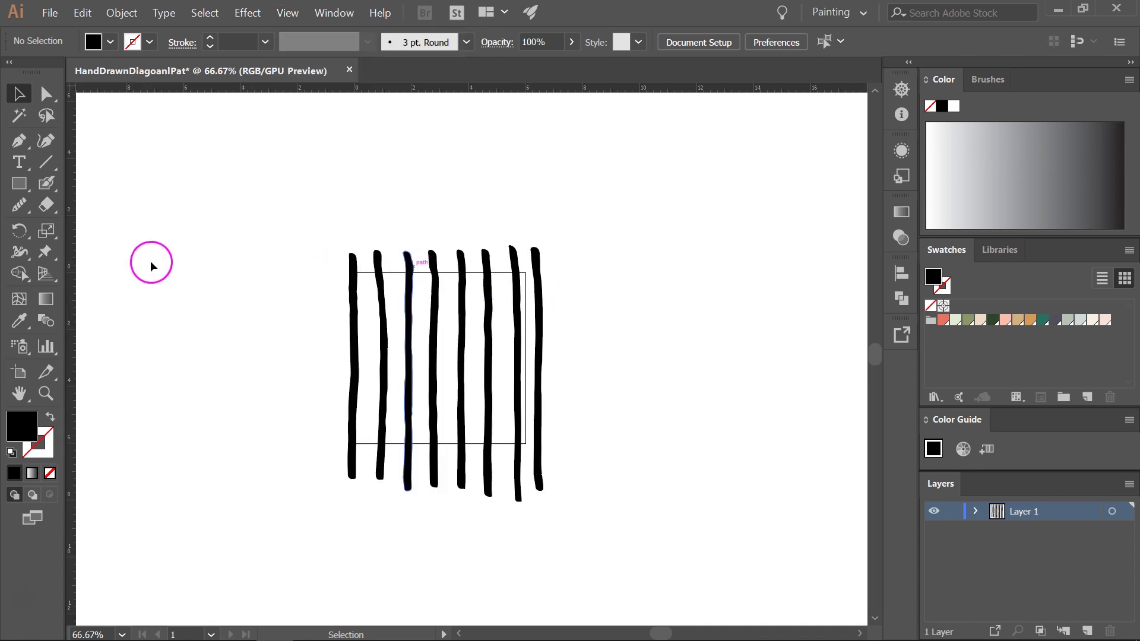
left_click_drag(72, 279, 277, 298)
key("ctrl+1")
Step: Straighten the leftmost stroke against the vertical guide, then move it beyond the right end of the row of strokes
left_click_drag(396, 341, 285, 343)
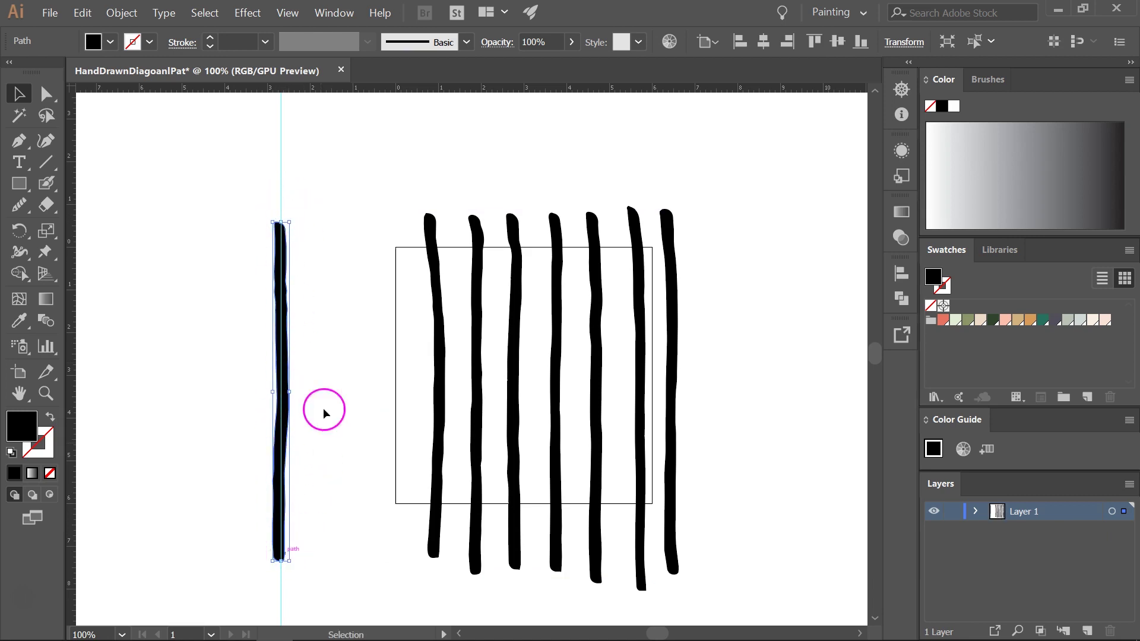
left_click_drag(293, 559, 297, 567)
left_click_drag(293, 206, 292, 217)
left_click_drag(293, 563, 293, 565)
left_click_drag(292, 218, 294, 217)
left_click(287, 458)
left_click_drag(287, 394, 745, 405)
Step: Bring the most crooked stroke, now leftmost in the row, to the guide and delete it
left_click_drag(438, 338, 290, 340)
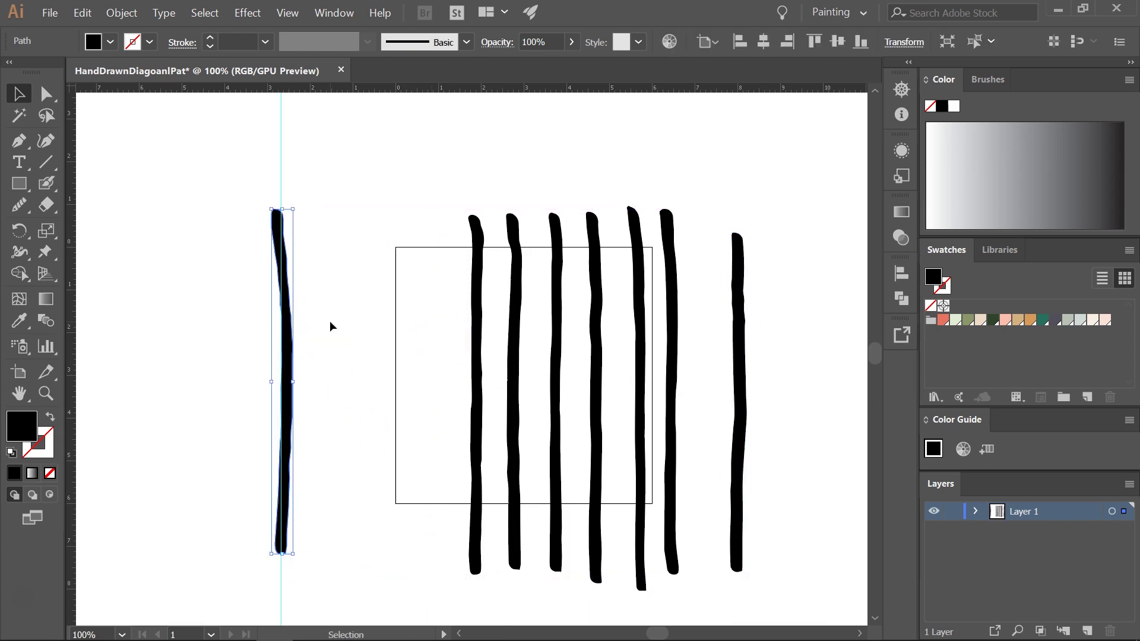
key("Delete")
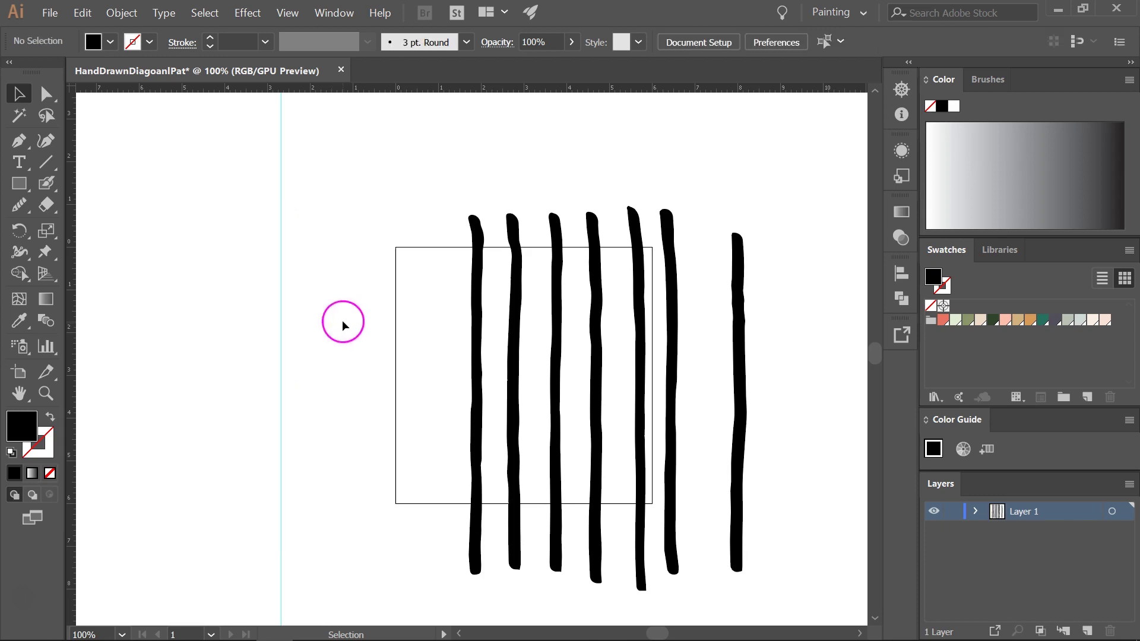
Step: Check the next three strokes from the left for straightness and set them aside to the right of the row
left_click_drag(472, 323, 284, 318)
left_click_drag(291, 207, 289, 207)
left_click_drag(280, 228, 781, 239)
left_click_drag(513, 342, 816, 353)
left_click_drag(553, 317, 279, 296)
left_click_drag(286, 386, 851, 414)
Step: Straighten the remaining three strokes one by one against the guide and return them to the right side of the artboard
left_click_drag(599, 382, 288, 365)
left_click_drag(292, 192, 295, 192)
left_click(316, 205)
left_click_drag(285, 281, 702, 299)
left_click_drag(639, 309, 284, 297)
left_click_drag(294, 190, 298, 191)
left_click(320, 195)
left_click_drag(285, 303, 640, 313)
left_click_drag(671, 320, 282, 299)
left_click_drag(294, 185, 295, 185)
left_click(325, 180)
left_click_drag(284, 329, 673, 354)
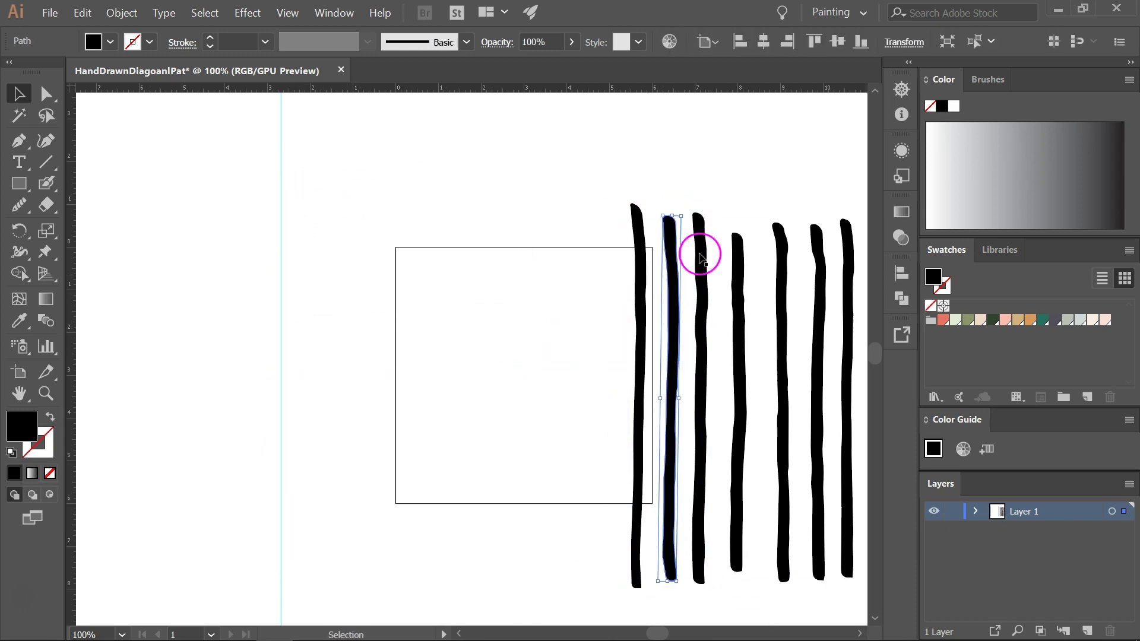
Step: Clear the vertical guide from the document
left_click(281, 209)
left_click(287, 13)
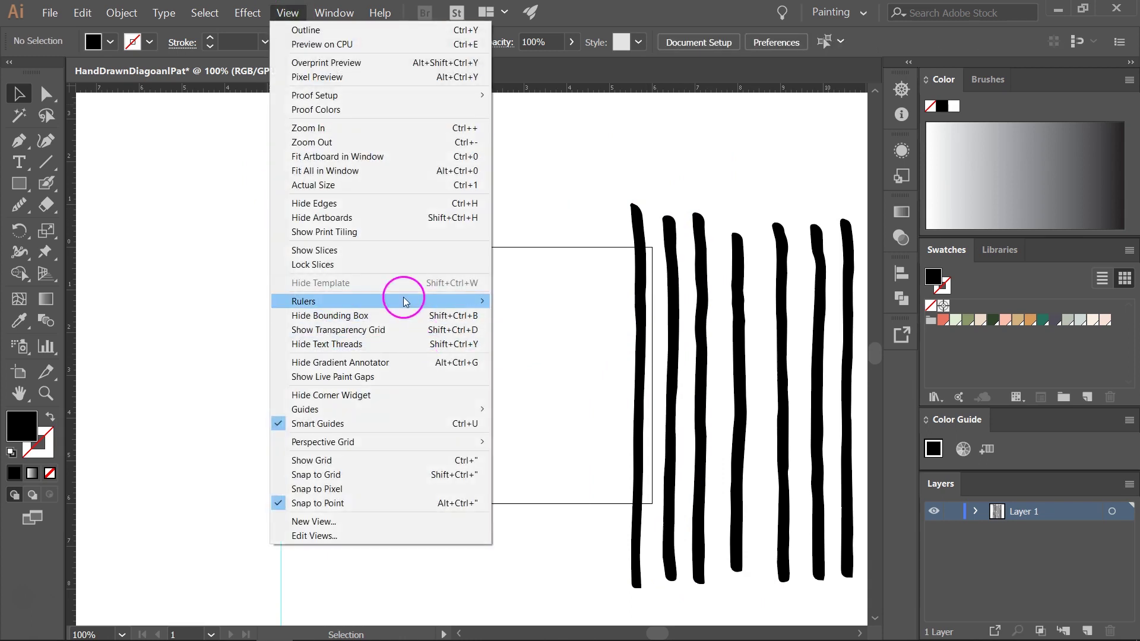
mouse_move(381, 411)
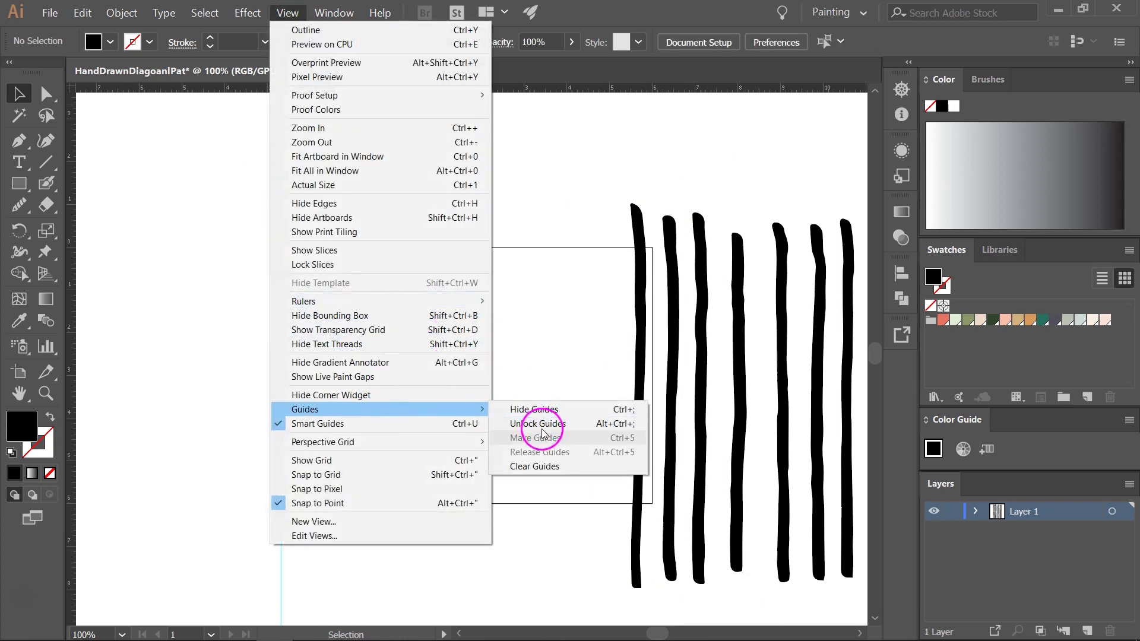
left_click(525, 467)
Step: Arrange the vertical strokes across the artboard with roughly even gaps between them
mouse_move(643, 395)
left_mouse_down()
mouse_move(442, 362)
mouse_move(422, 387)
left_mouse_up()
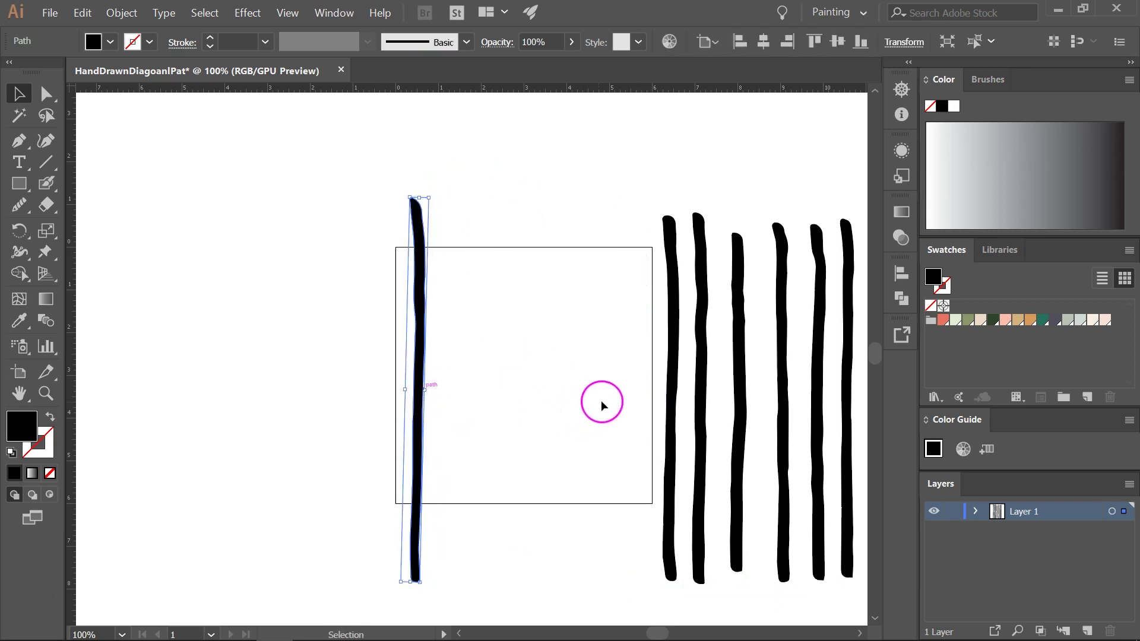
mouse_move(666, 376)
left_mouse_down()
mouse_move(483, 361)
mouse_move(458, 376)
mouse_move(481, 391)
left_mouse_up()
left_click_drag(738, 403, 510, 387)
mouse_move(782, 410)
left_mouse_down()
mouse_move(577, 377)
mouse_move(540, 388)
left_mouse_up()
mouse_move(817, 404)
left_mouse_down()
mouse_move(570, 386)
mouse_move(625, 385)
left_mouse_up()
mouse_move(745, 370)
left_mouse_down()
mouse_move(677, 364)
mouse_move(717, 375)
left_mouse_up()
mouse_move(543, 393)
left_mouse_down()
mouse_move(557, 393)
mouse_move(526, 396)
left_mouse_up()
Step: Select all seven strokes, center them over the artboard and rotate them 45°
left_click_drag(295, 364, 710, 473)
left_click(586, 406)
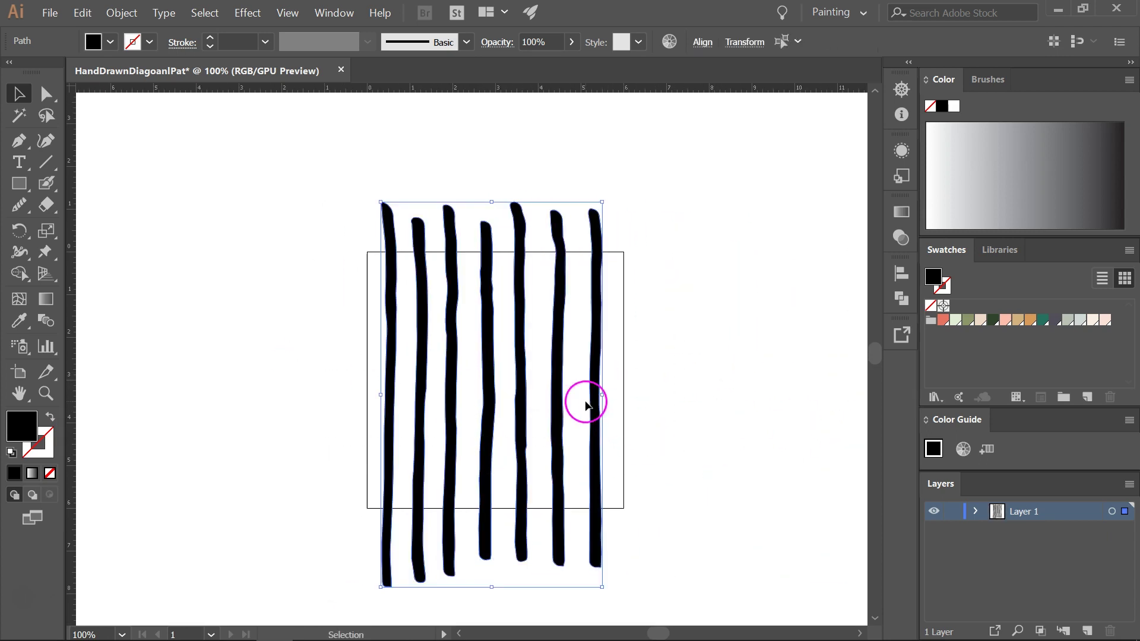
right_click(598, 411)
mouse_move(750, 342)
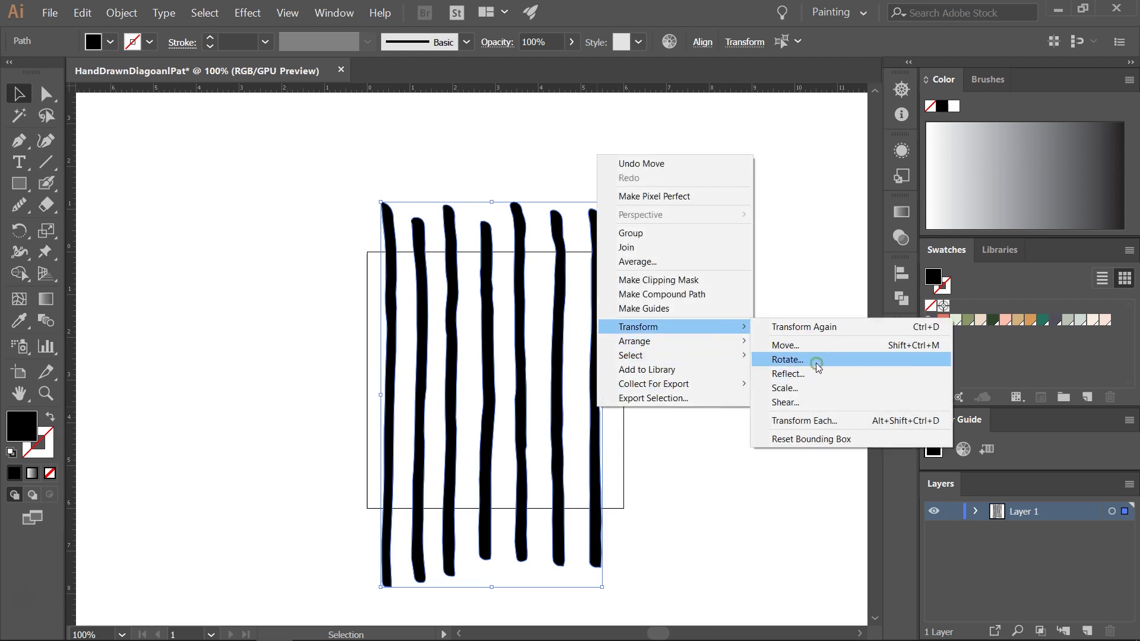
left_click(787, 360)
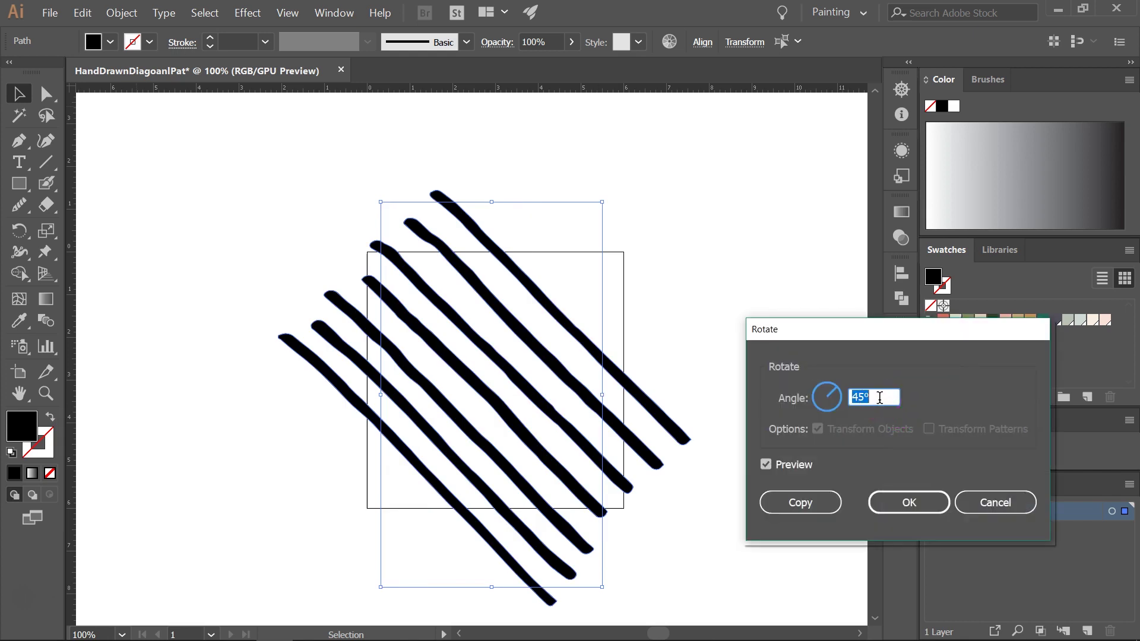
left_click(910, 499)
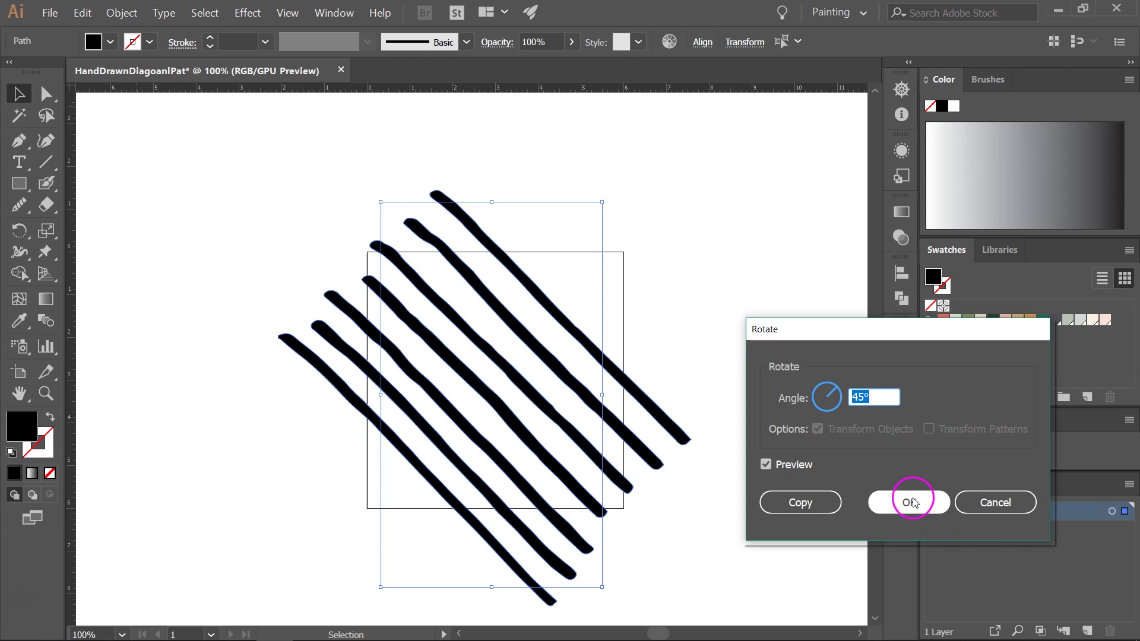
Step: Reposition the diagonal strokes, swapping the order of some, so they are evenly spaced across the artboard
left_click(562, 308)
mouse_move(561, 313)
left_mouse_down()
mouse_move(604, 269)
mouse_move(553, 330)
mouse_move(580, 300)
left_mouse_up()
left_click_drag(525, 379, 543, 352)
left_click_drag(498, 398, 680, 217)
left_click_drag(606, 280, 499, 385)
left_click_drag(659, 204, 599, 278)
left_click_drag(472, 432, 478, 428)
left_click_drag(410, 457, 395, 480)
left_click_drag(414, 417, 402, 427)
left_click(380, 173)
Step: Fill the four upper-right diagonal strokes with coral, olive green, orange and tan swatches, starting from the outermost one
left_click(523, 199)
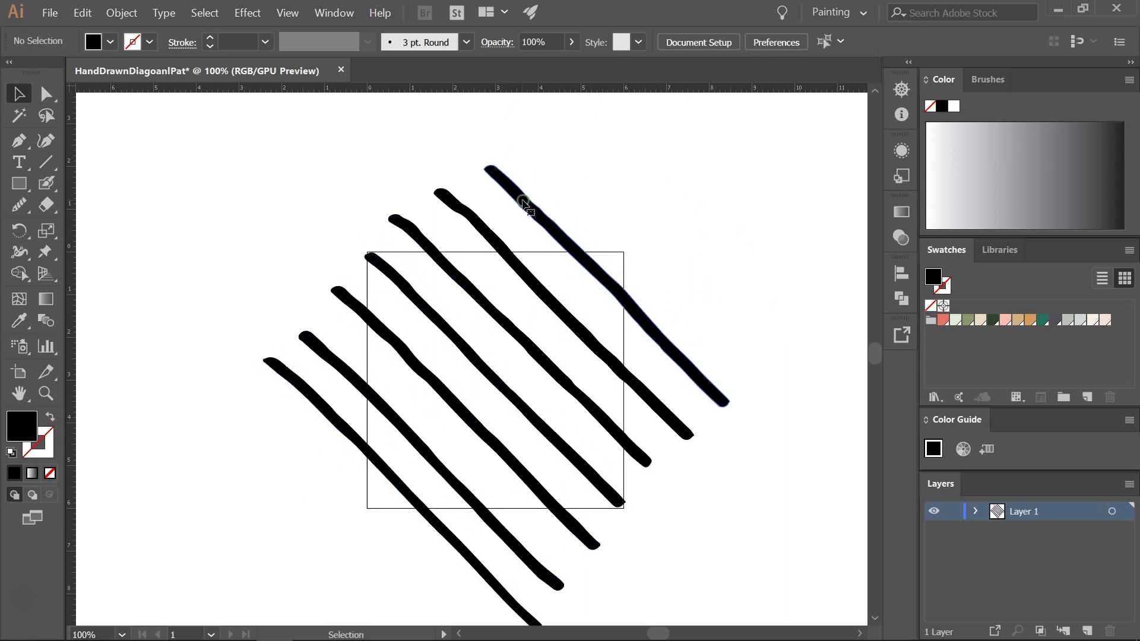
left_click(944, 324)
left_click(546, 300)
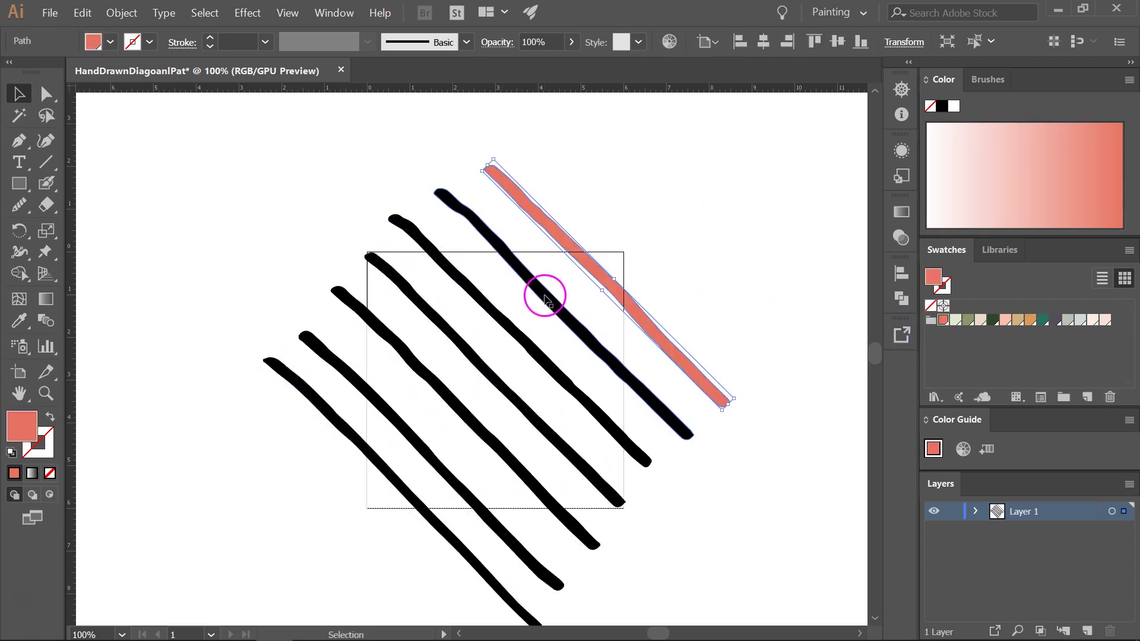
left_click(968, 322)
left_click(531, 342)
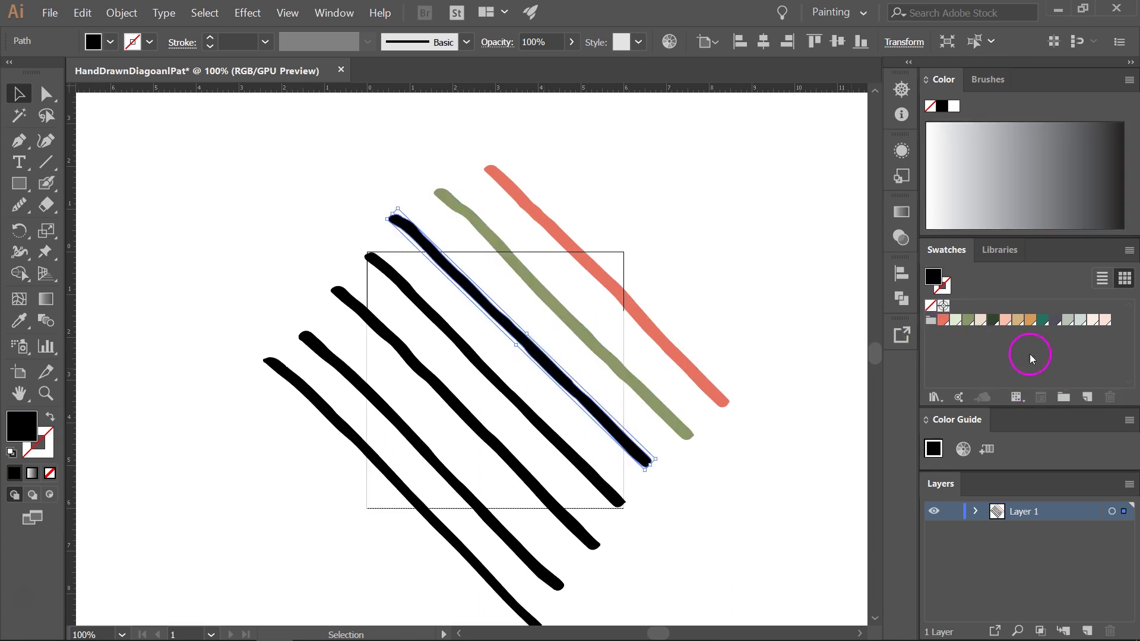
left_click(1029, 321)
left_click(504, 392)
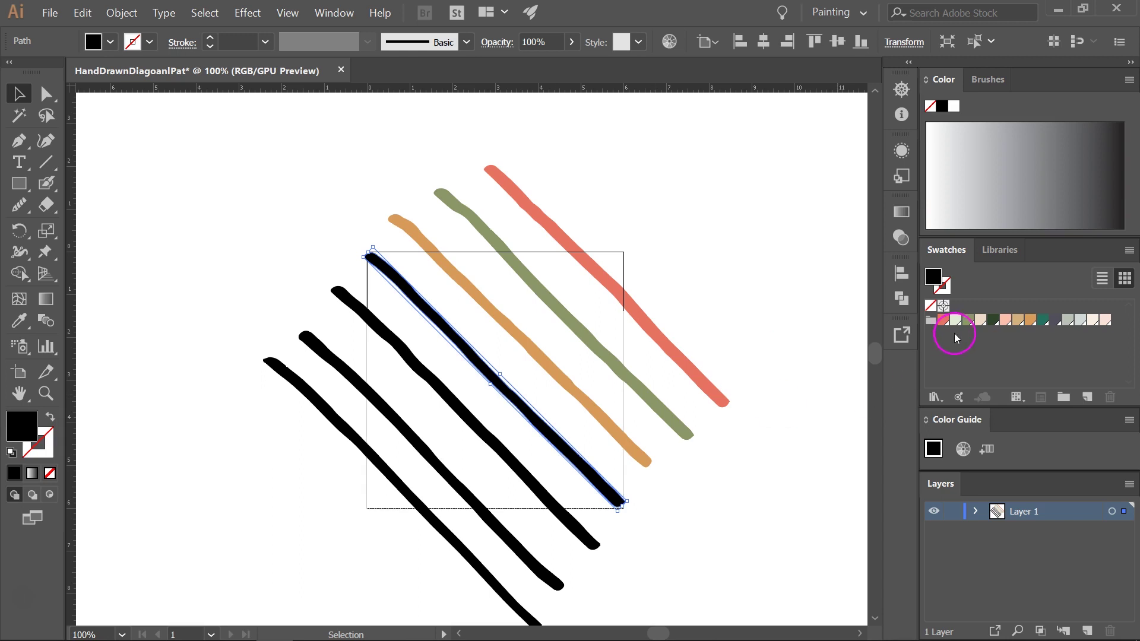
left_click(1017, 320)
Step: Fill the three remaining black strokes with teal, dark green and light pink swatches
left_click(467, 419)
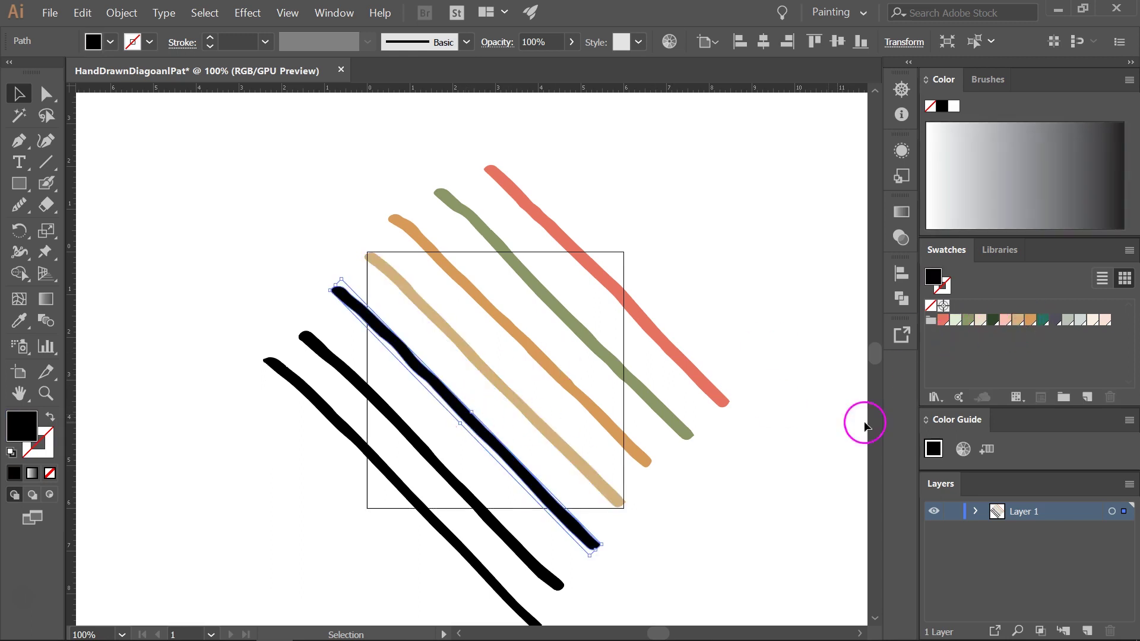
left_click(1042, 321)
left_click(438, 467)
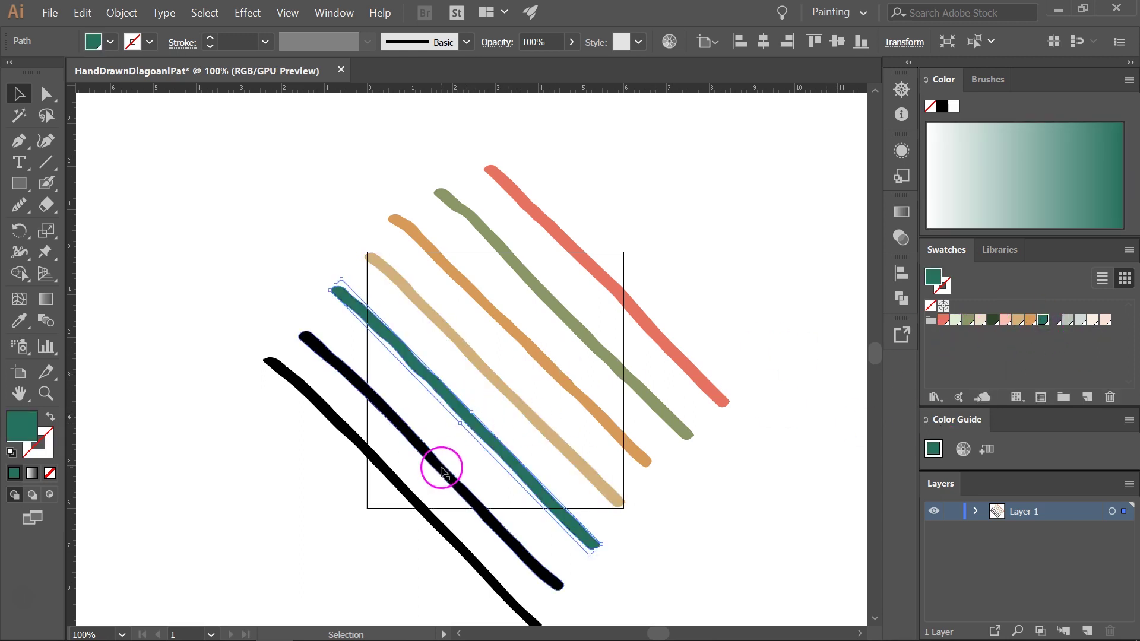
left_click(993, 321)
left_click(399, 489)
left_click(1005, 320)
Step: Select all seven colored strokes and make a pattern from them
mouse_move(236, 141)
left_mouse_down()
mouse_move(441, 291)
mouse_move(719, 572)
left_mouse_up()
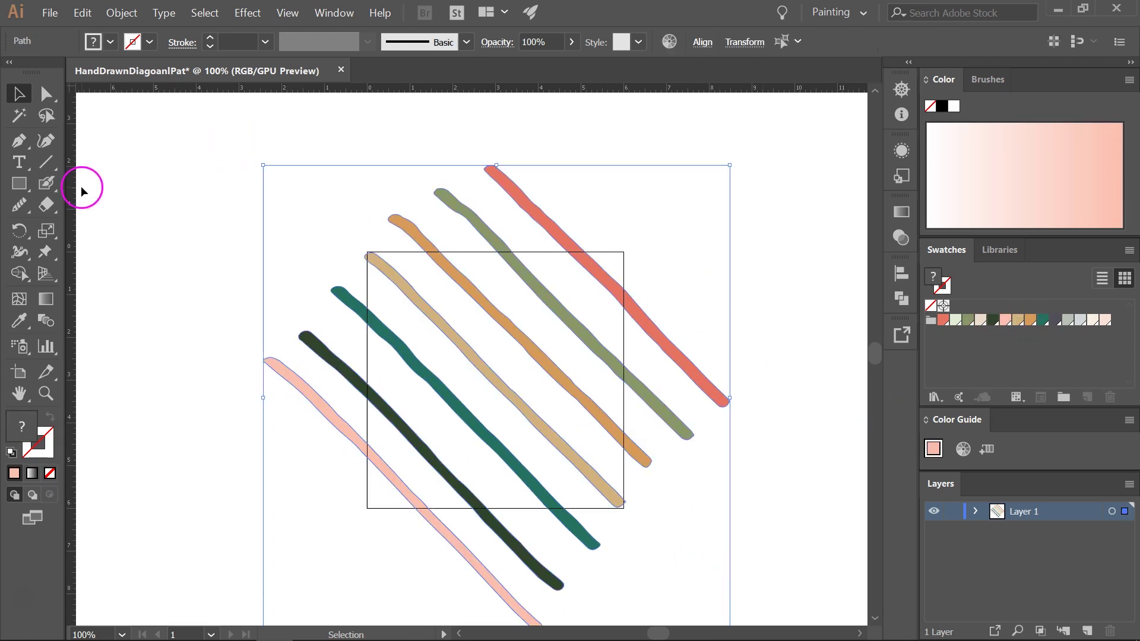
left_click(121, 12)
mouse_move(159, 335)
left_click(341, 337)
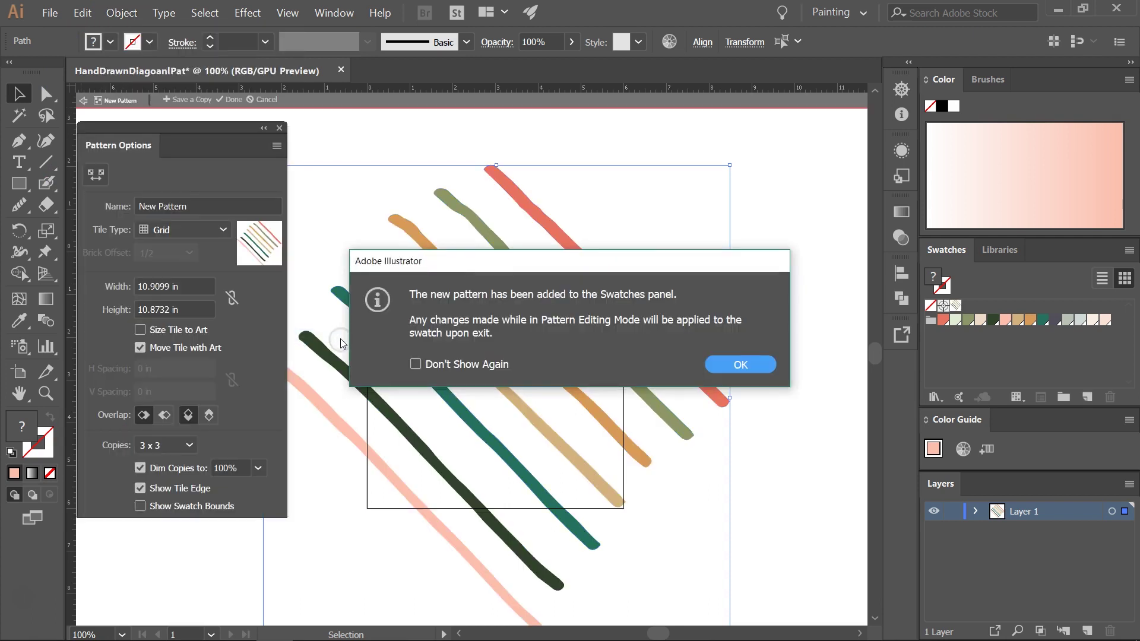
key("Return")
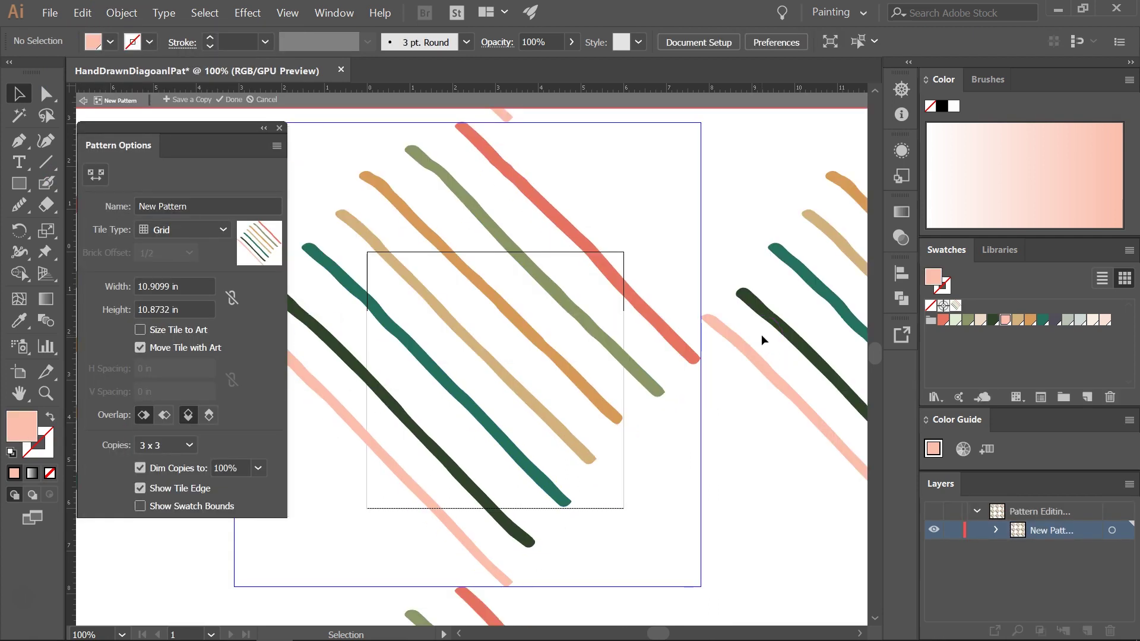
left_click(752, 338)
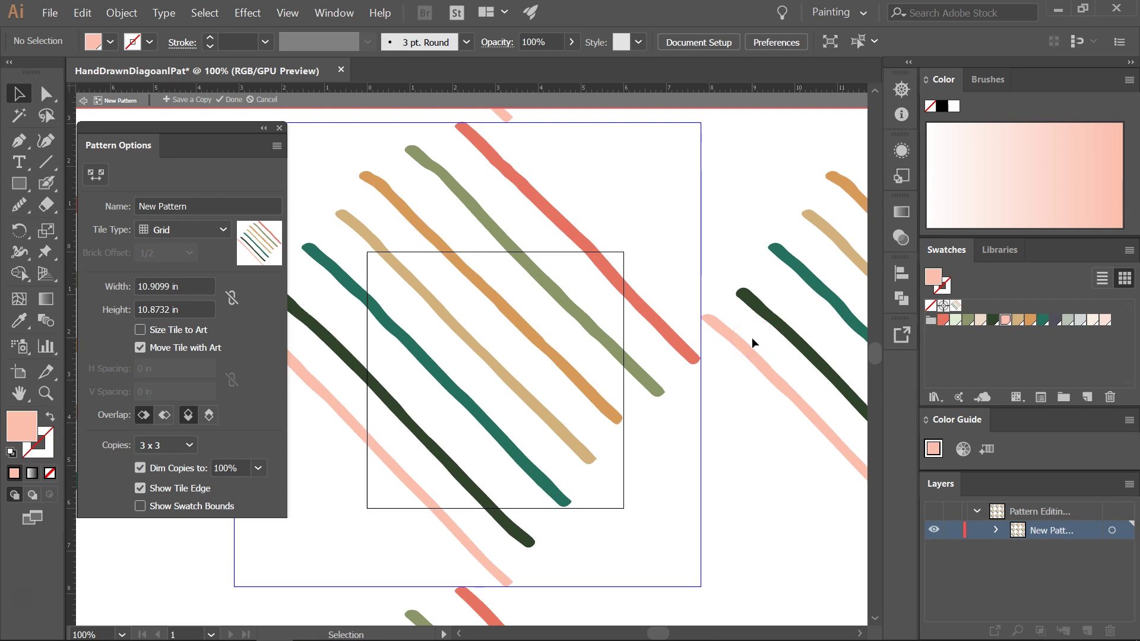
Step: Set the pattern tile's width and height to 6 in
left_click(174, 284)
type("6")
left_click(168, 306)
type("6")
left_click(172, 284)
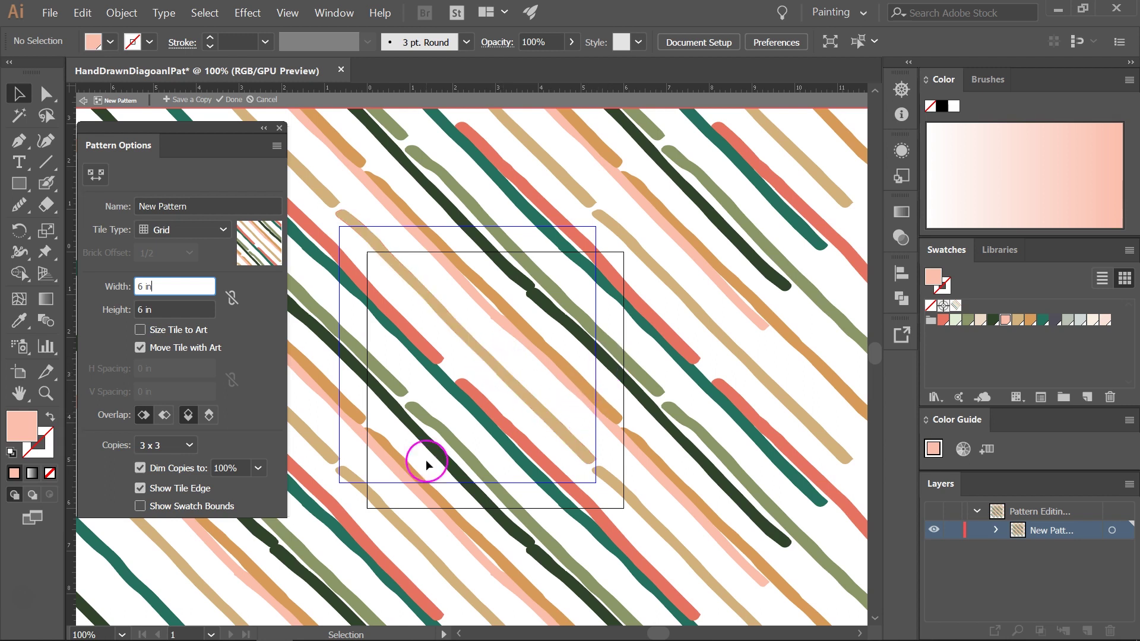
left_click(345, 499)
Step: Try deleting the pink, dark green and teal strokes from the pattern, then cancel pattern editing
left_click_drag(386, 453, 457, 350)
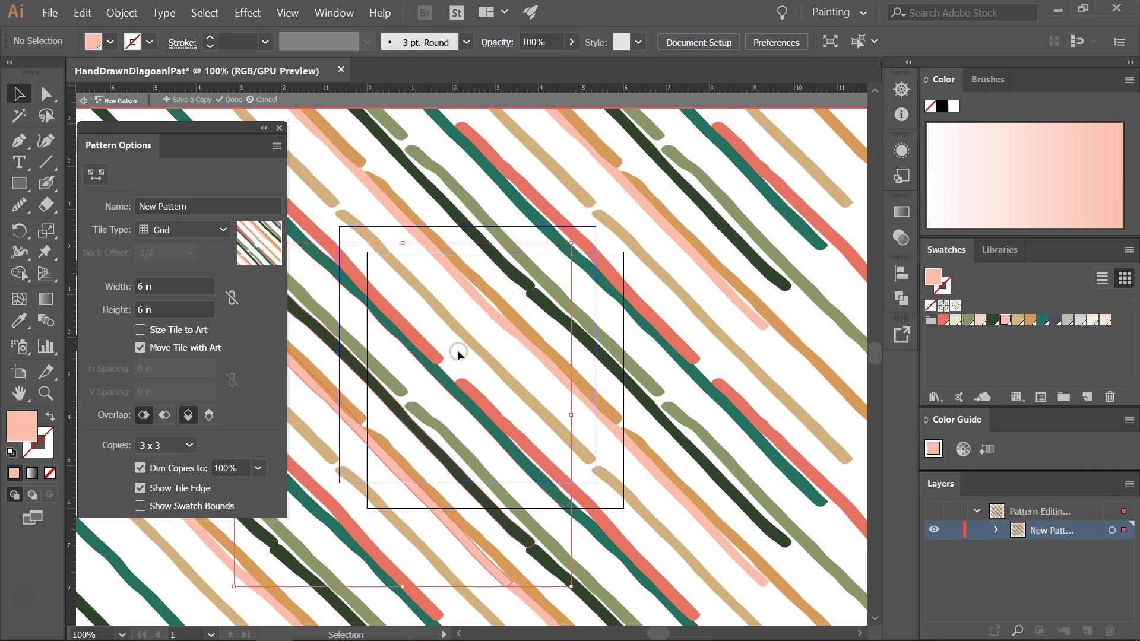
key("Delete")
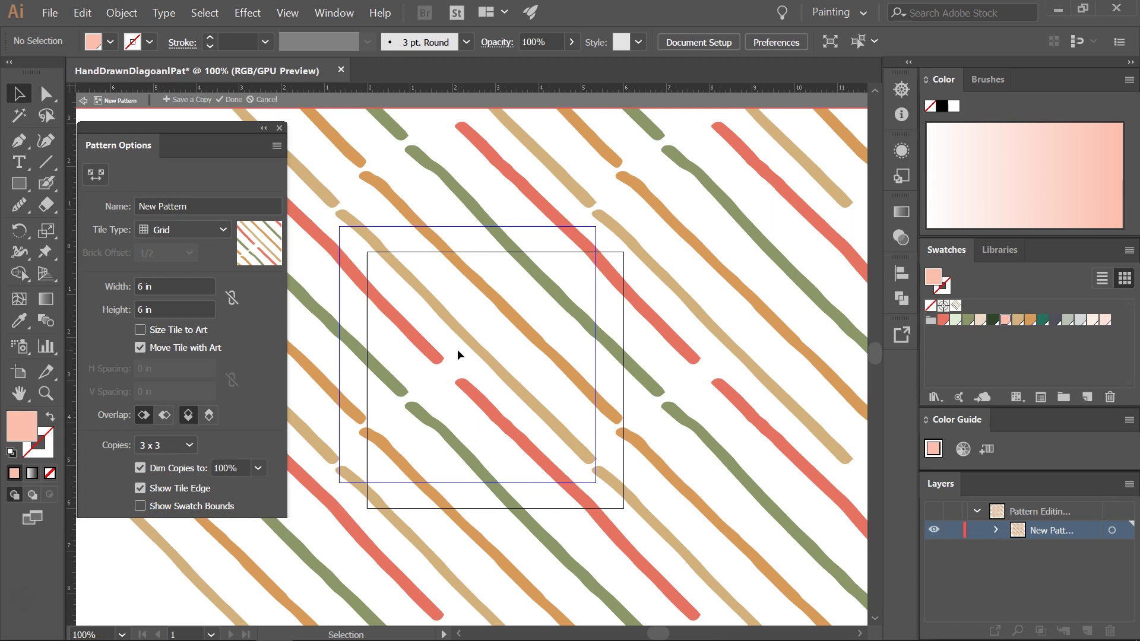
left_click(273, 101)
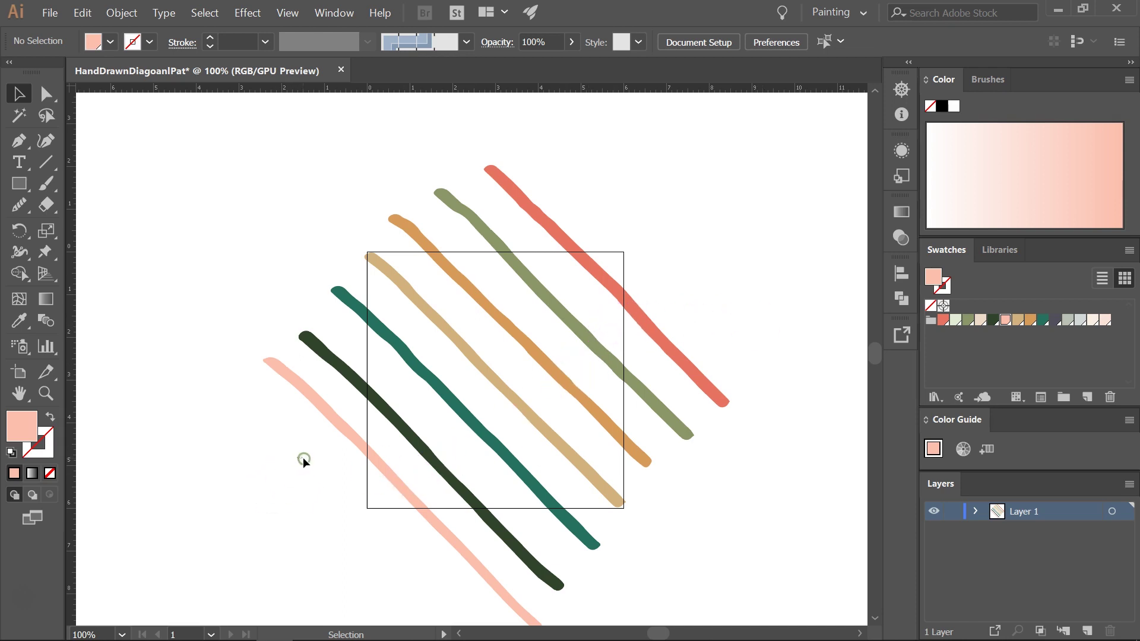
Step: Delete the pink, dark green and teal strokes from the artwork
left_click_drag(298, 458, 387, 381)
left_click_drag(407, 315, 408, 315)
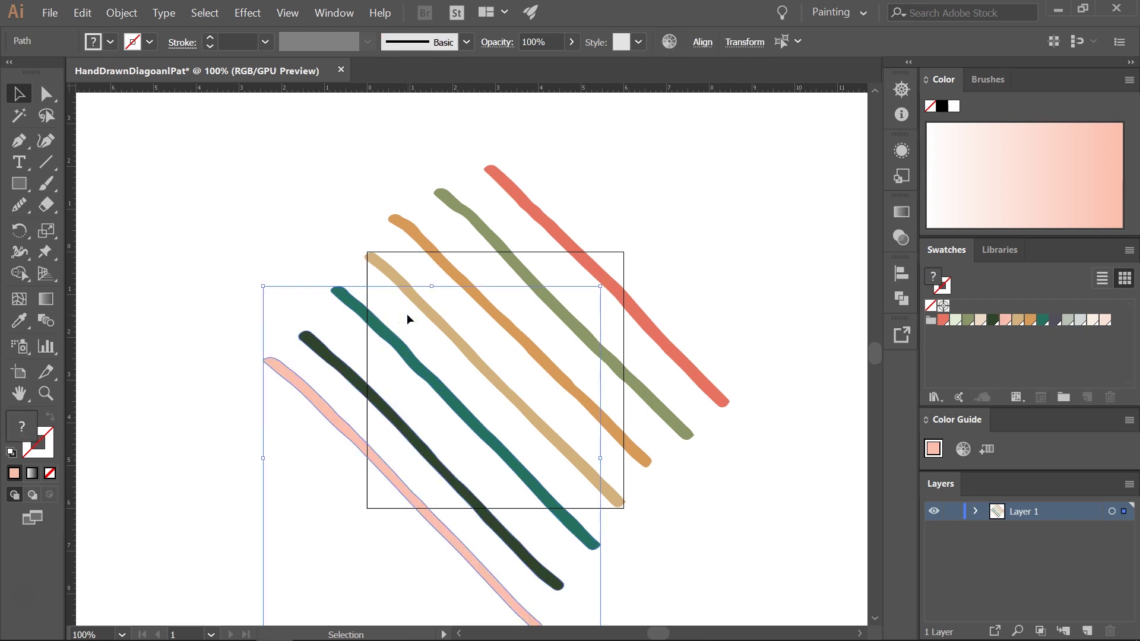
key("Delete")
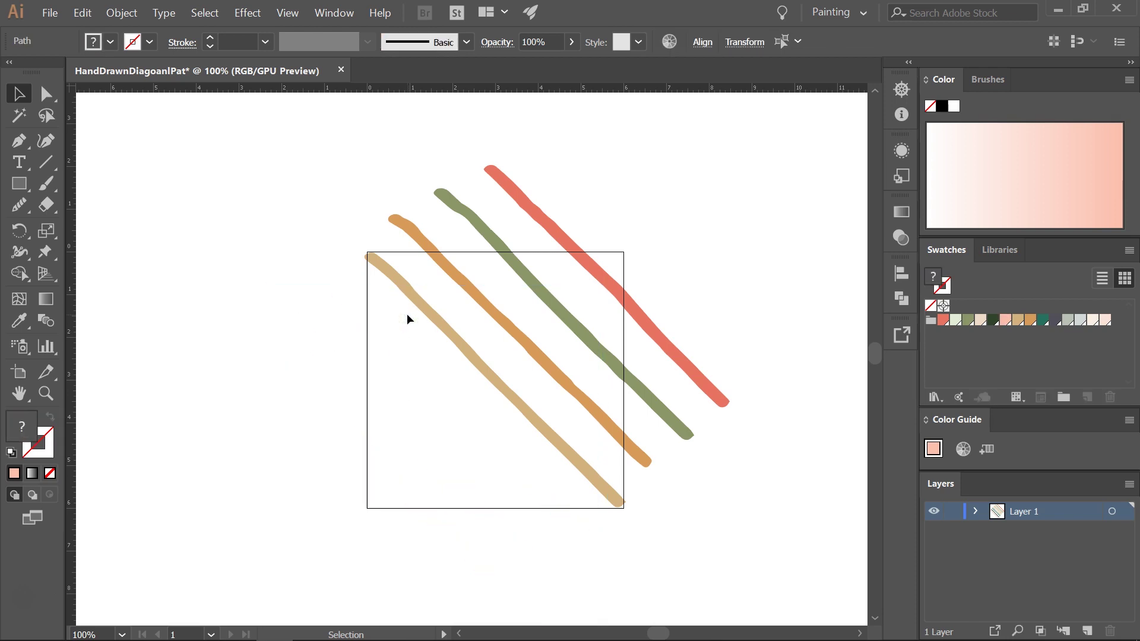
Step: Adjust the positions of the four remaining diagonal strokes so the gaps between them are even
left_click_drag(556, 298, 573, 292)
left_click_drag(522, 336, 539, 326)
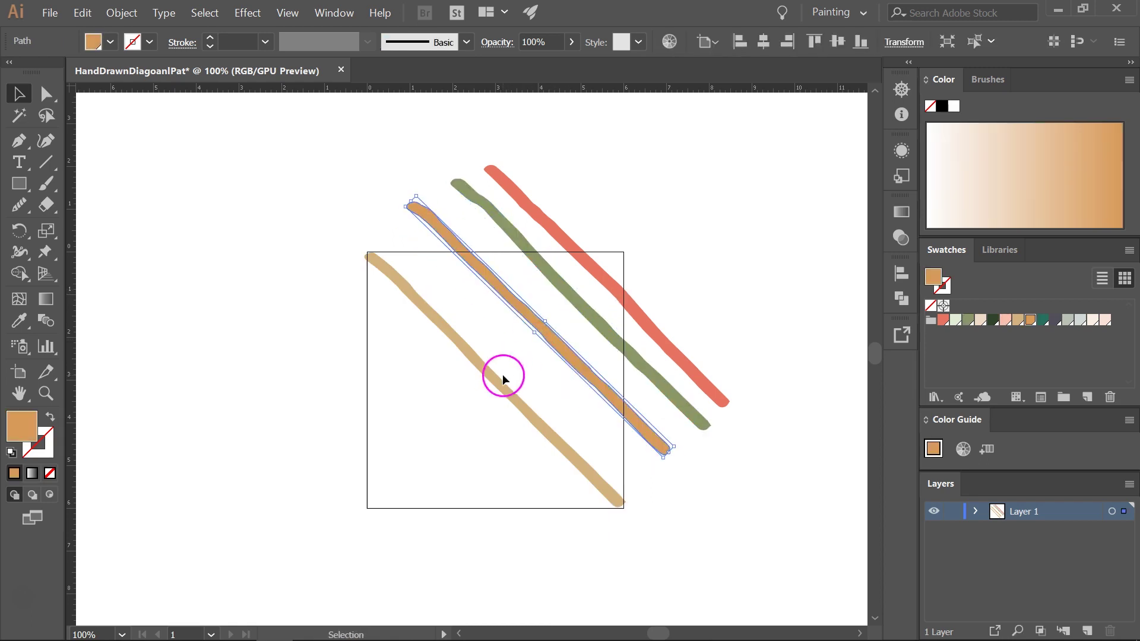
left_click_drag(500, 397, 510, 383)
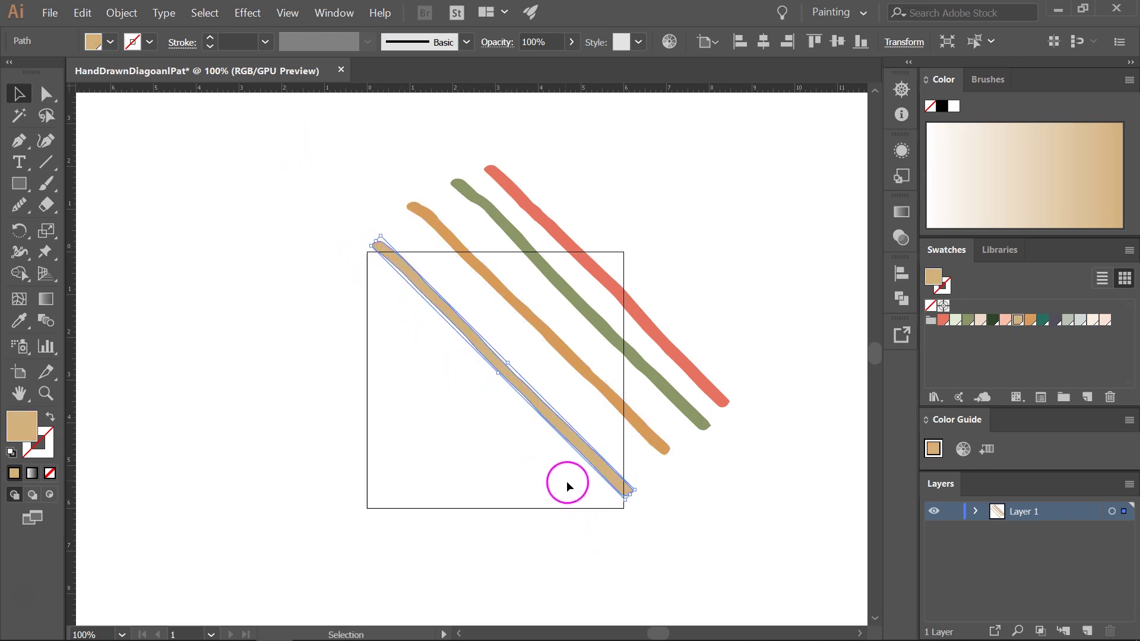
left_click_drag(568, 361, 568, 367)
left_click_drag(586, 316, 583, 322)
left_click_drag(609, 280, 610, 277)
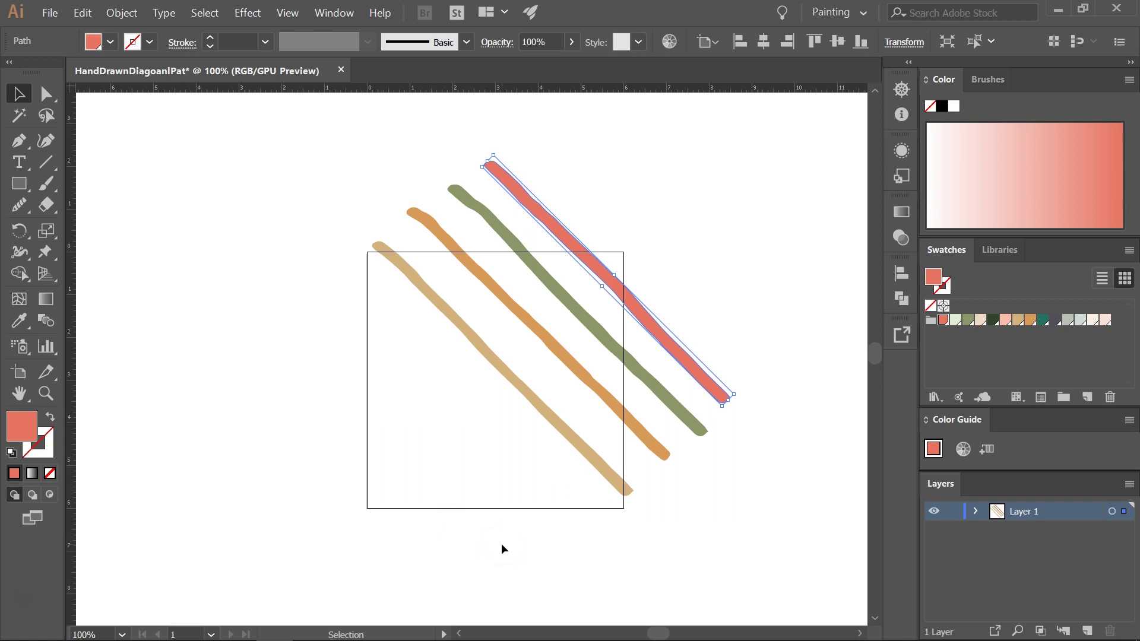
left_click(790, 204)
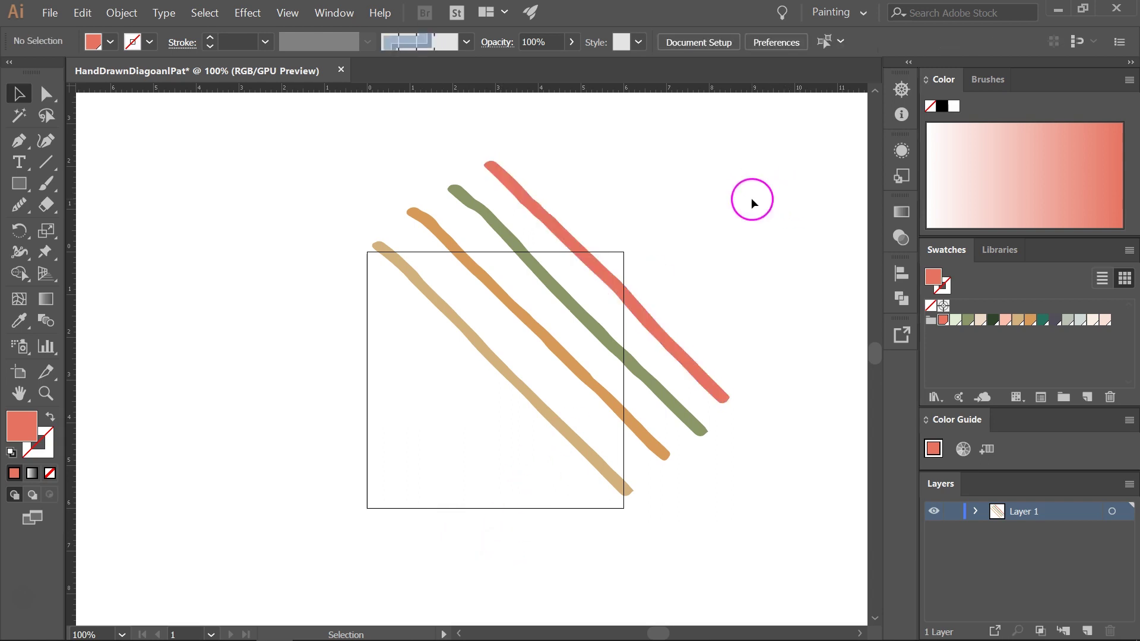
Step: Select the four diagonal strokes and make a new pattern from them
left_click_drag(675, 211, 451, 379)
left_click(121, 12)
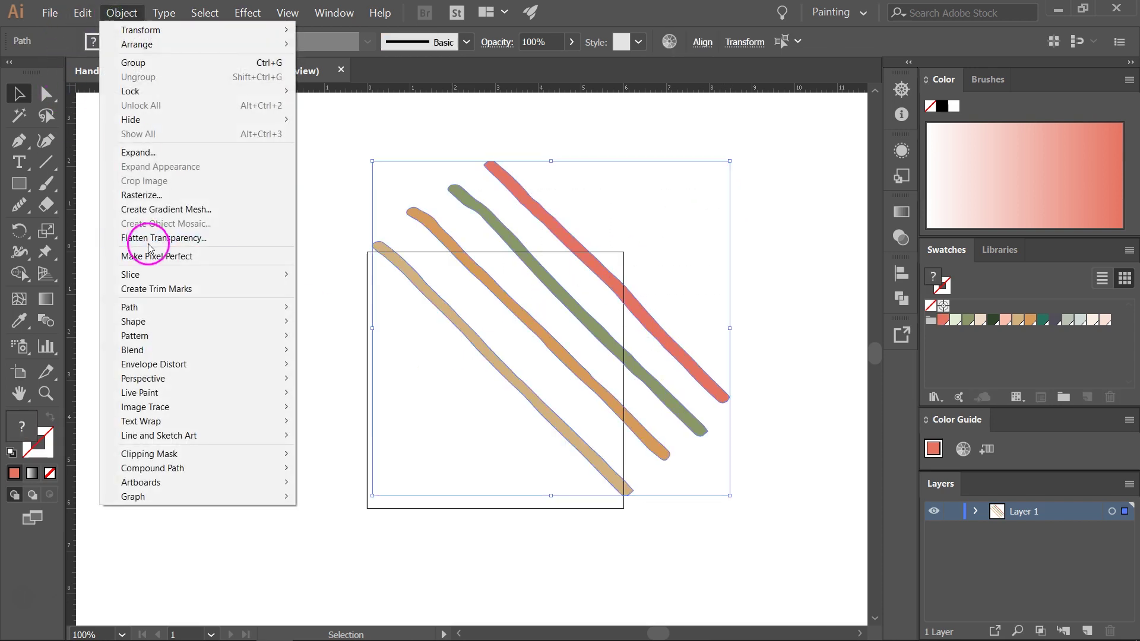
mouse_move(169, 336)
left_click(308, 336)
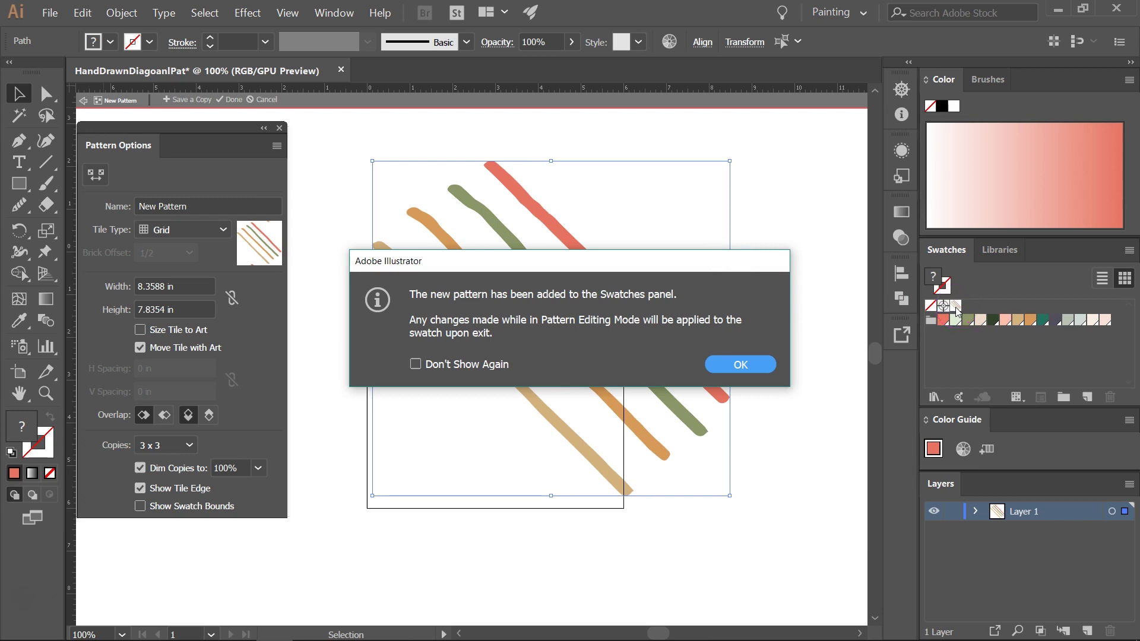
left_click(728, 364)
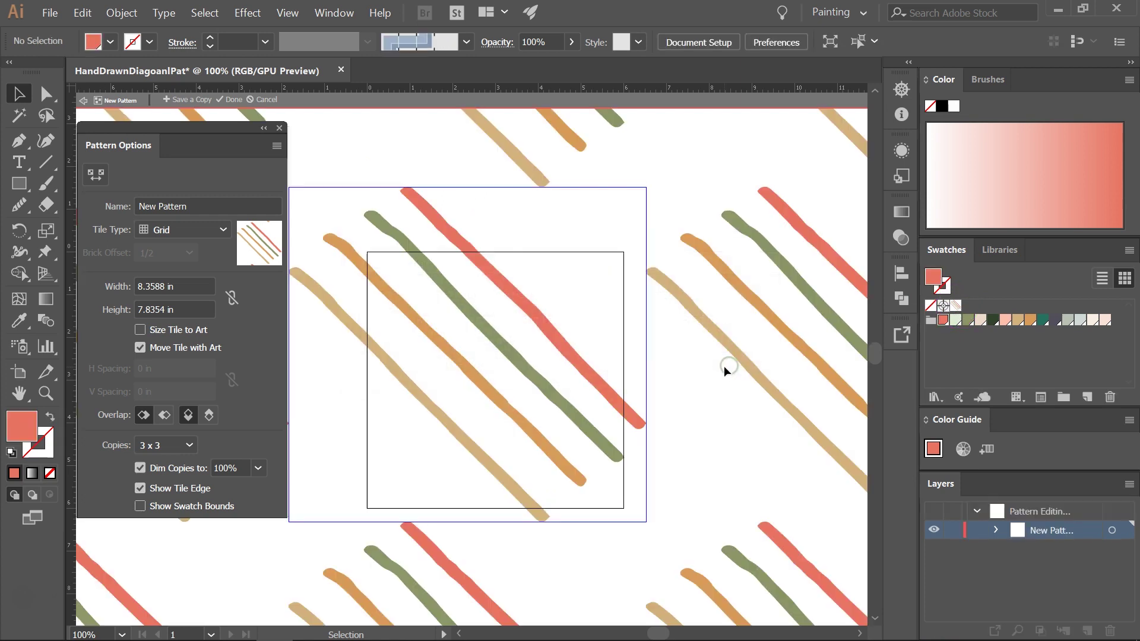
Step: Set the pattern tile to 6 in wide and 6 in high, and dim the copies to 40%
left_click(158, 285)
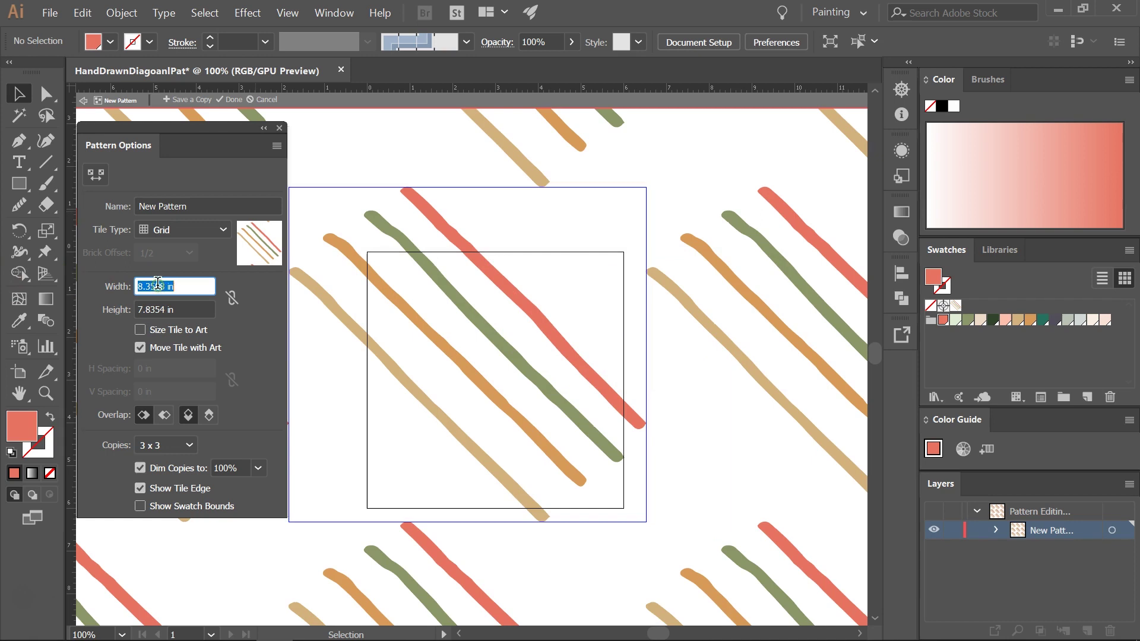
type("6")
double_click(150, 308)
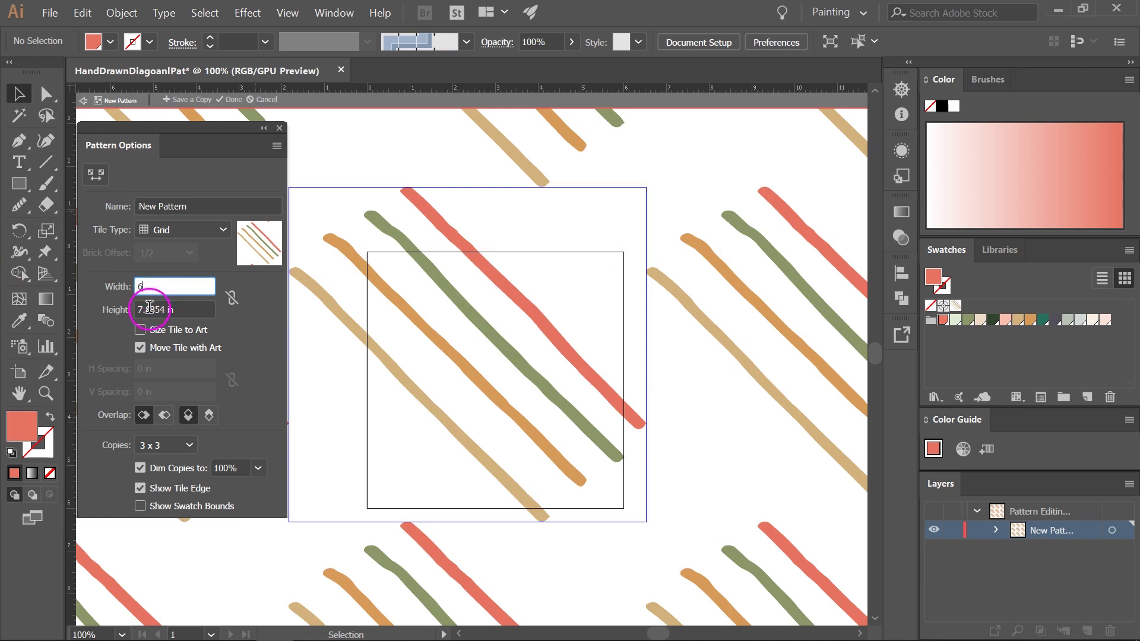
type("6")
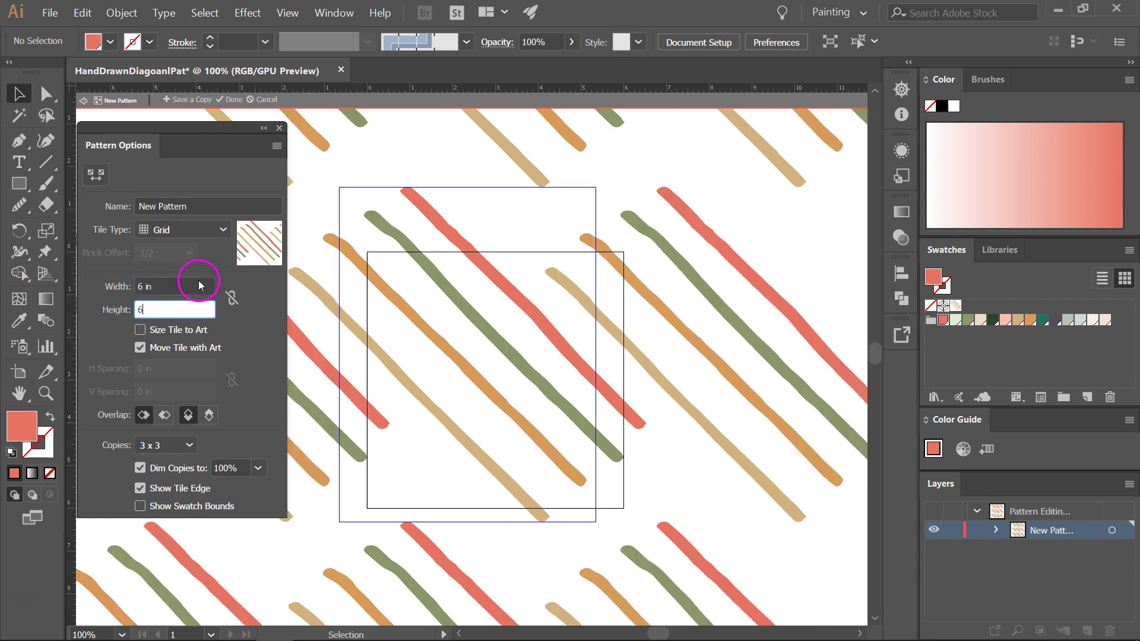
left_click(192, 287)
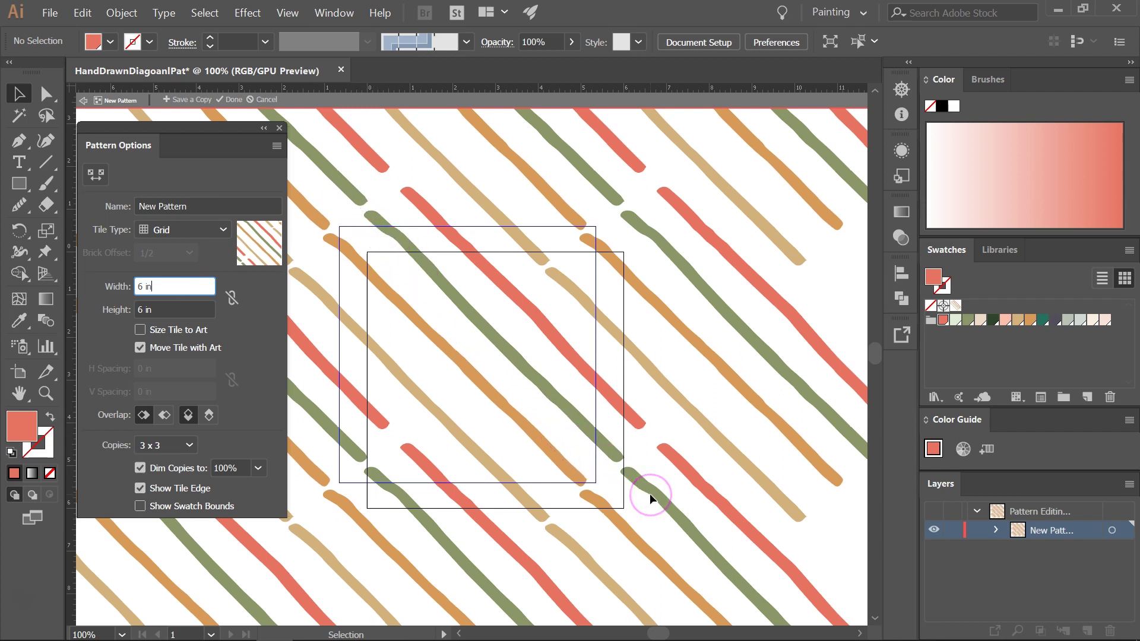
left_click(259, 469)
left_click(278, 339)
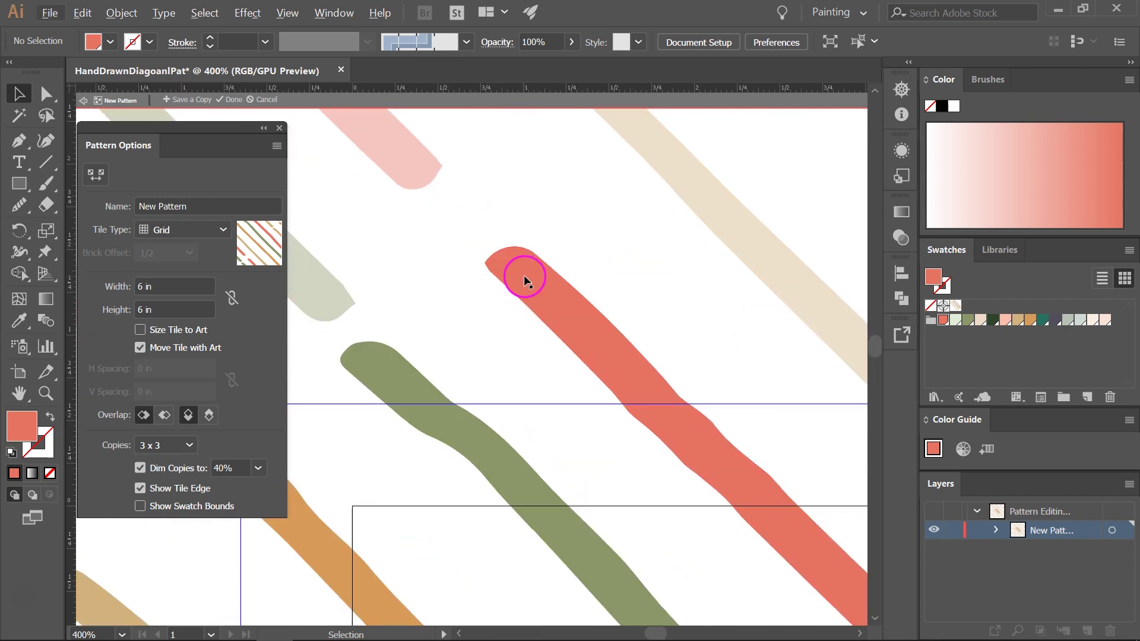
Step: Extend the upper end of the coral stroke with the Blob Brush in the same color until it joins the dimmed copy
left_click(525, 275)
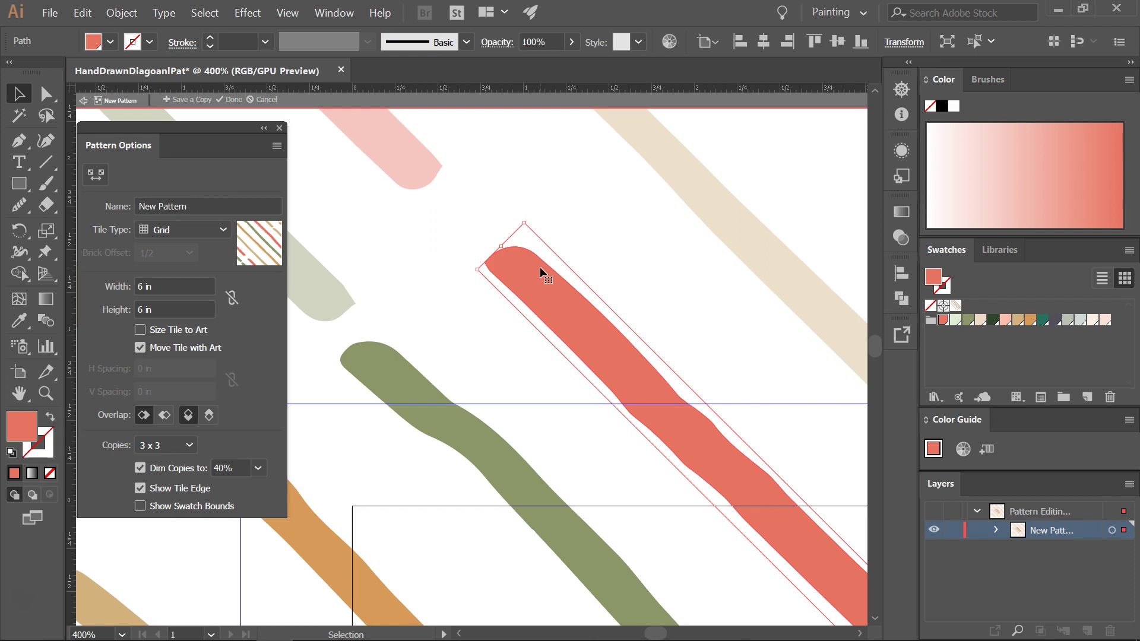
left_click(43, 185)
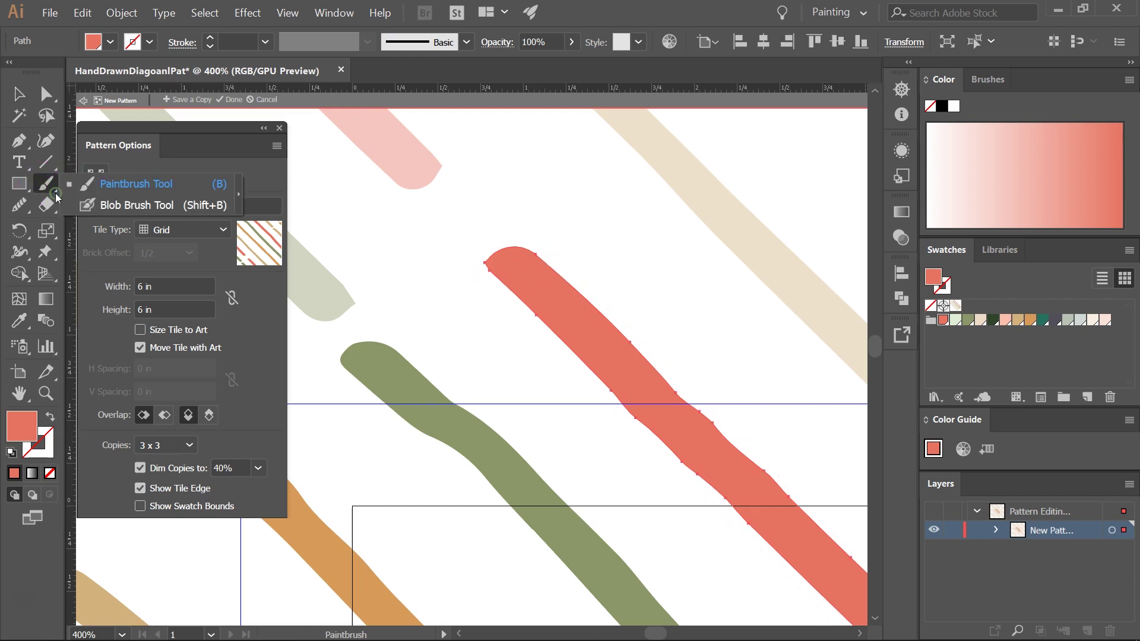
left_click(85, 210)
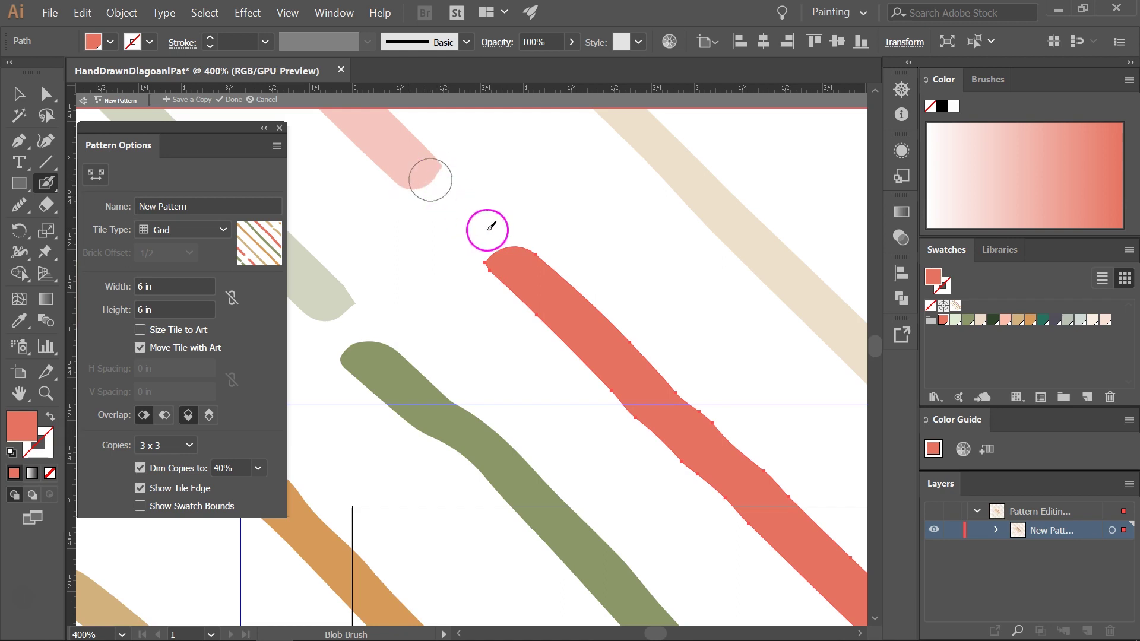
left_click_drag(506, 254, 416, 168)
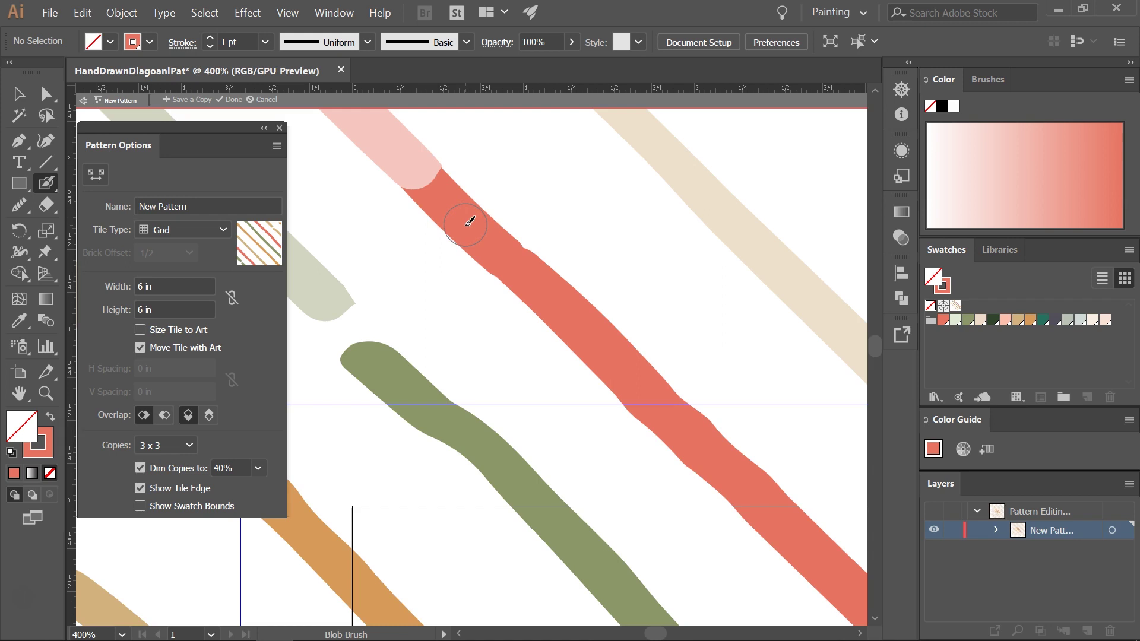
Step: Extend the upper end of the green stroke with the Blob Brush so it meets the dimmed green copy
key("v")
left_click(387, 363)
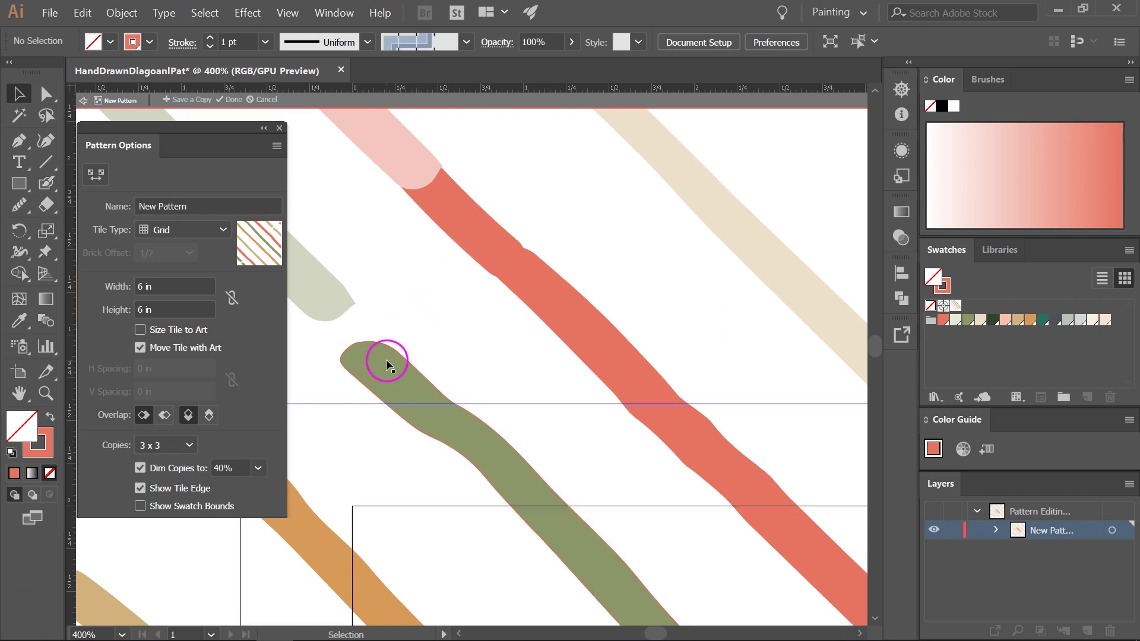
left_click_drag(395, 310, 475, 257)
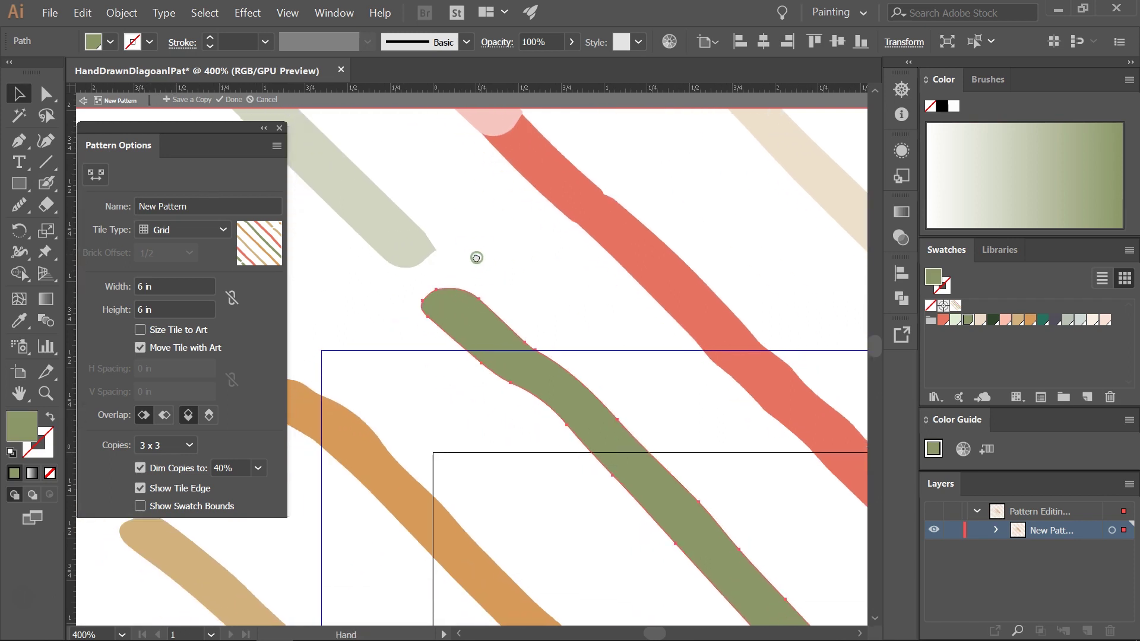
left_click(459, 228, "shift")
key("shift+b")
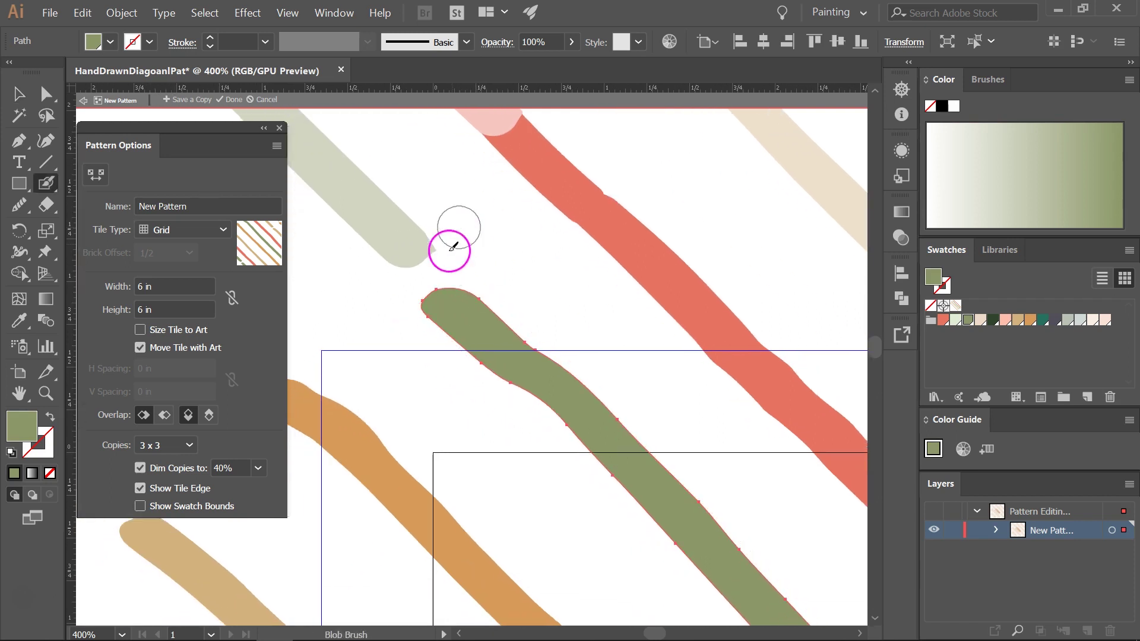
left_click_drag(443, 294, 395, 243)
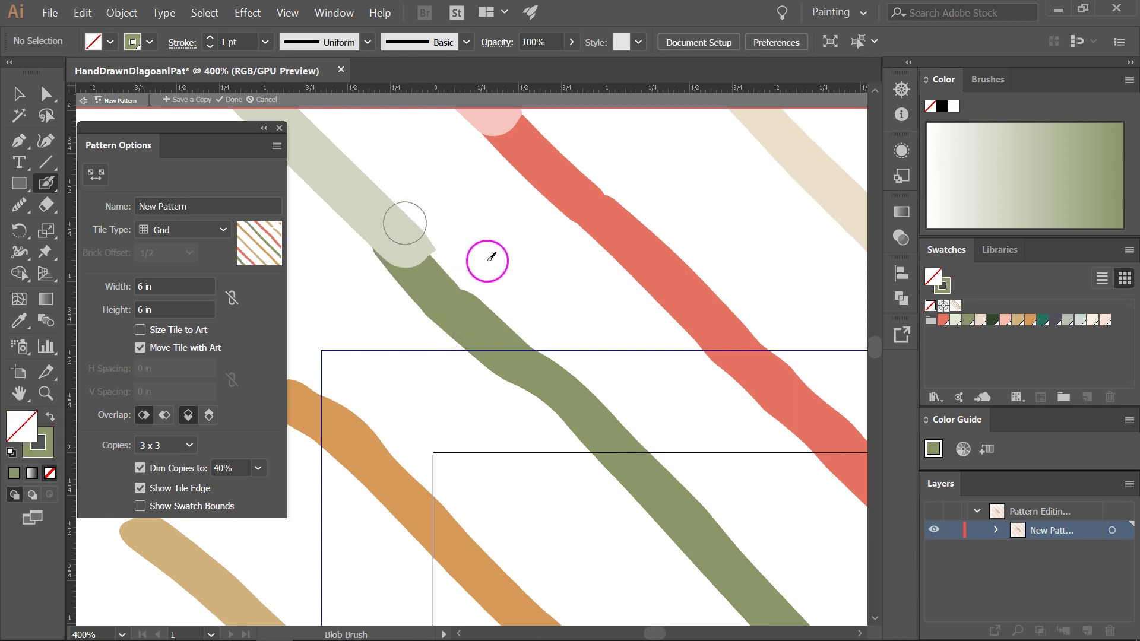
Step: Bridge the gap between the orange stroke's upper end and its dimmed copy with the Blob Brush
key("space")
mouse_move(373, 404)
left_mouse_down()
mouse_move(519, 336)
mouse_move(552, 344)
left_mouse_up()
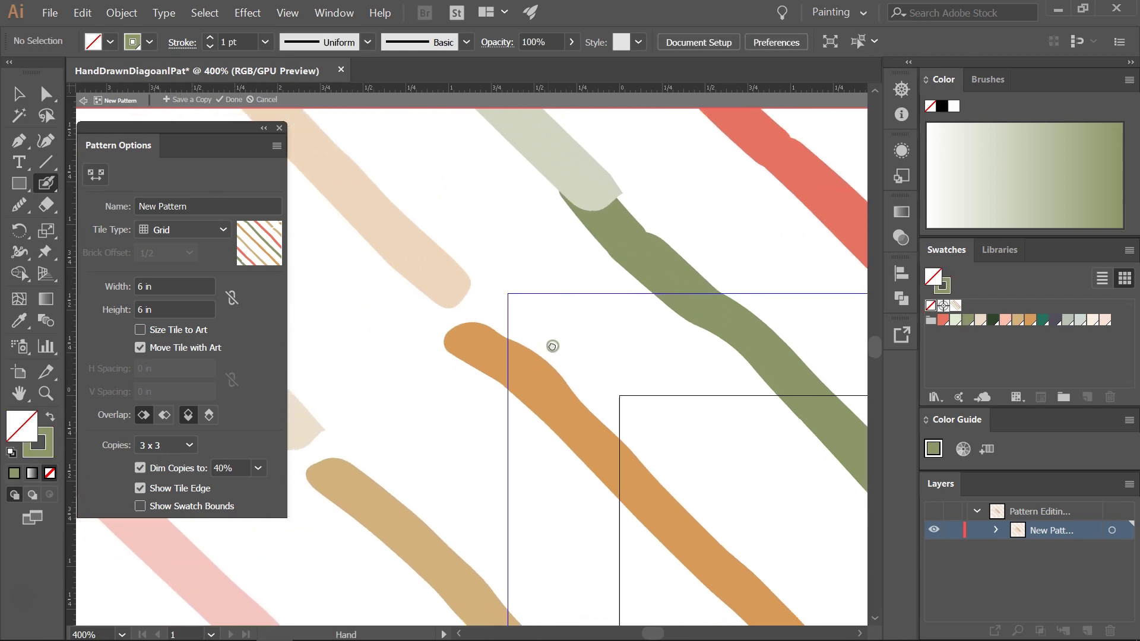
left_click(507, 371, "ctrl")
left_click_drag(531, 367, 427, 269)
Step: Fill the gap between the tan stroke's upper end and its dimmed copy with the Blob Brush
key("space")
mouse_move(392, 463)
left_mouse_down()
mouse_move(505, 391)
mouse_move(425, 374)
mouse_move(450, 407)
left_mouse_up()
left_click(440, 402, "ctrl")
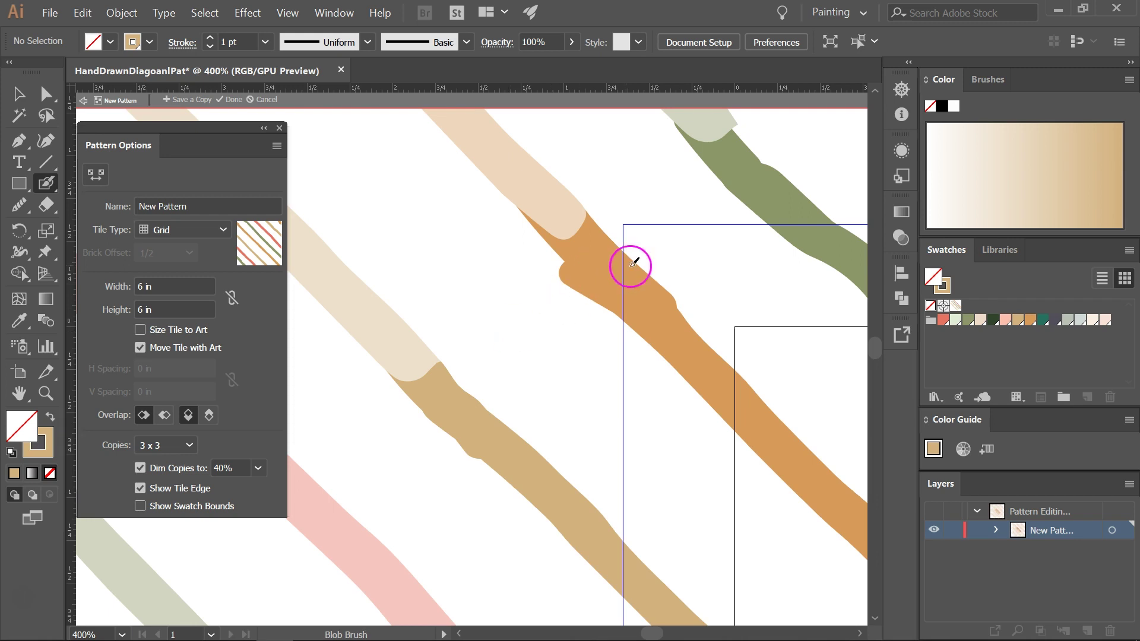
Step: Delete the anchor points that form bumps on both edges of the tan stroke near its join
left_click(456, 414, "ctrl")
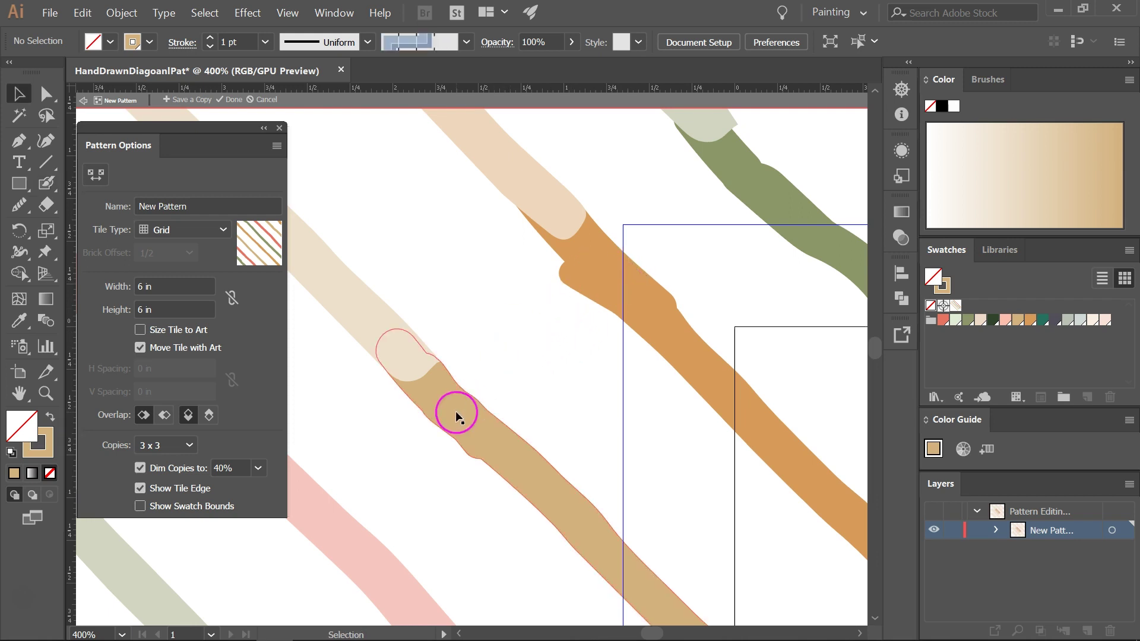
left_click(456, 414)
scroll(426, 391, "up", 2)
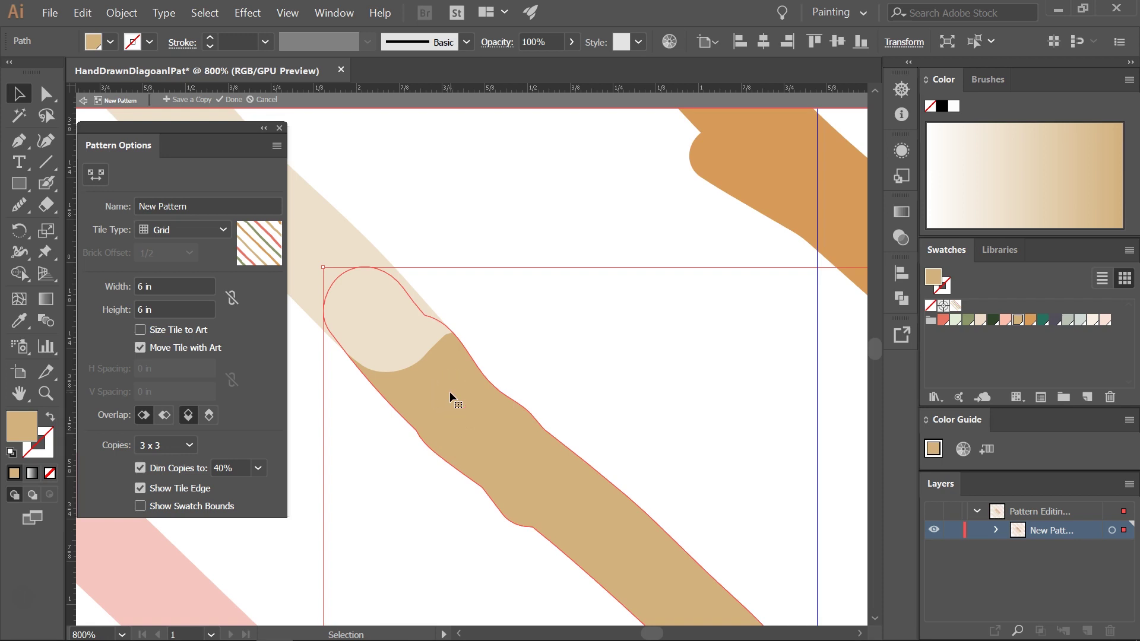
left_click(21, 140)
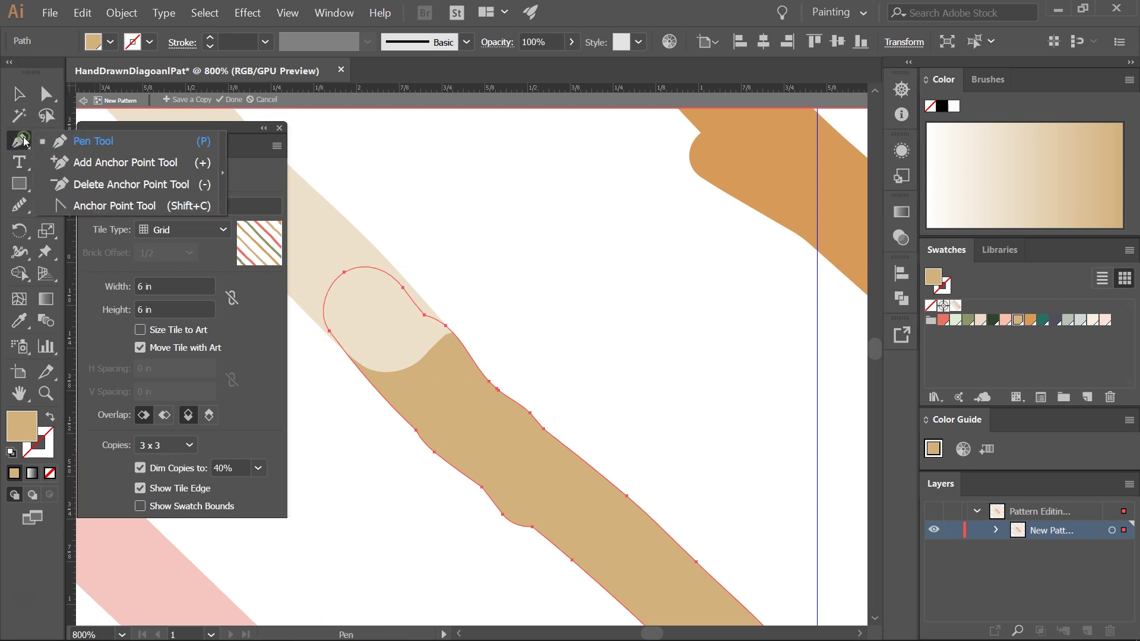
left_click(119, 184)
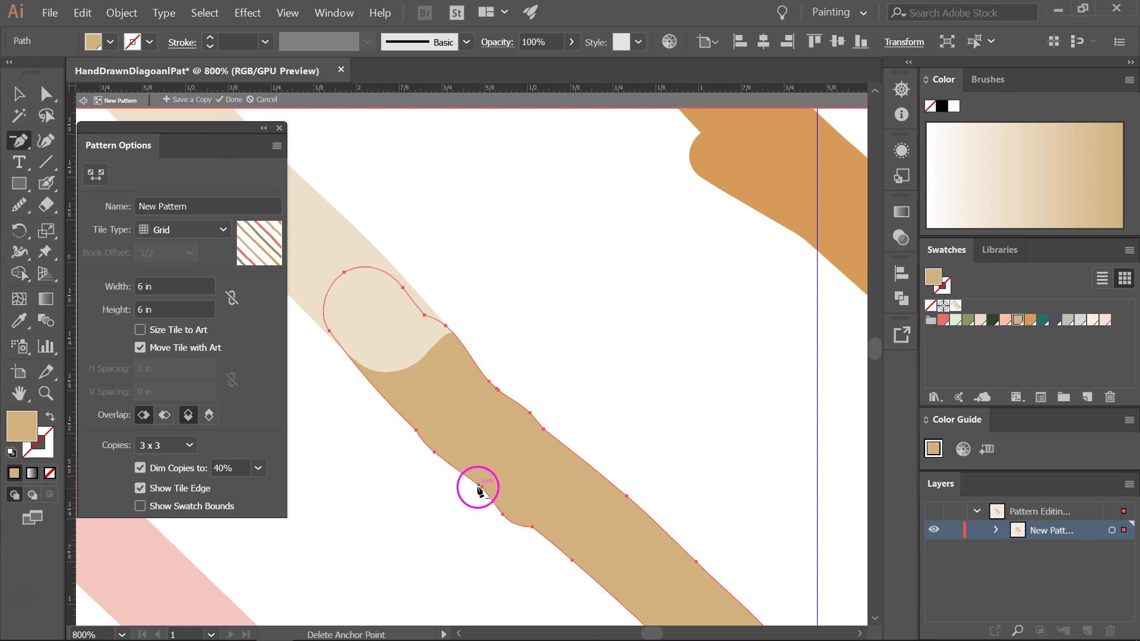
left_click(532, 527)
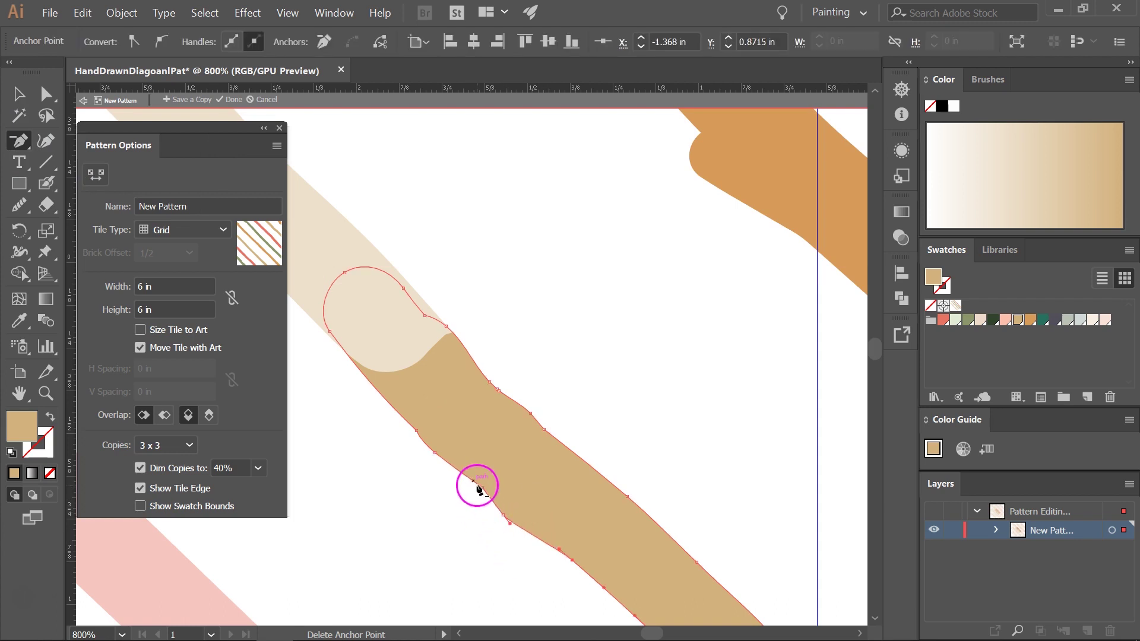
left_click(498, 391)
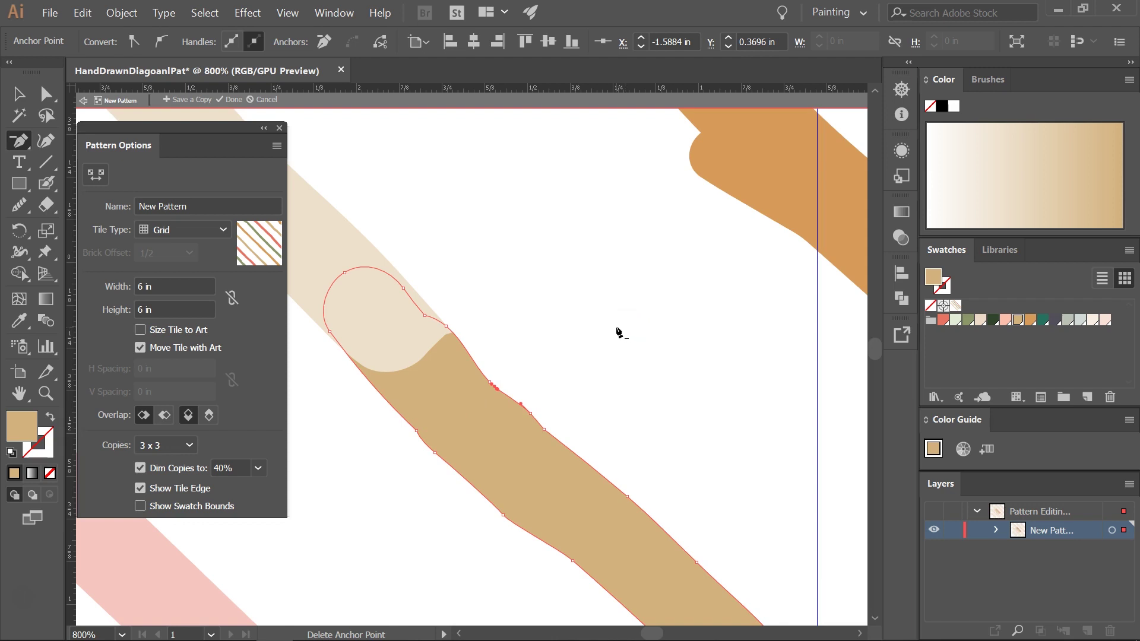
Step: Smooth both edges of the tan stroke around the join with the Smooth tool and deselect it
left_click(15, 209)
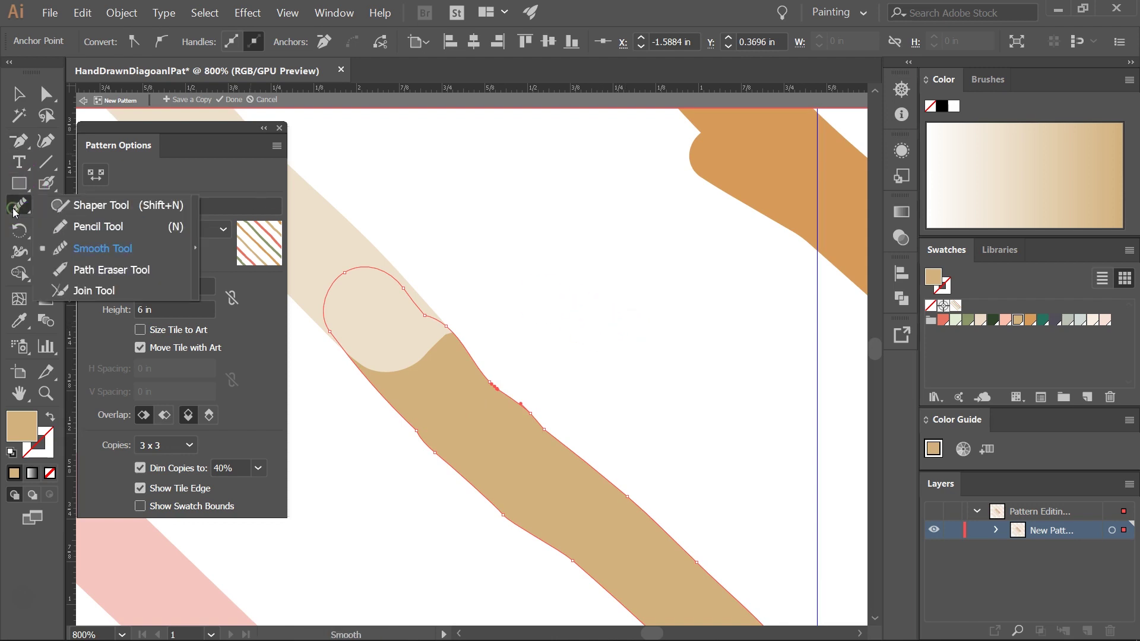
left_click(18, 94)
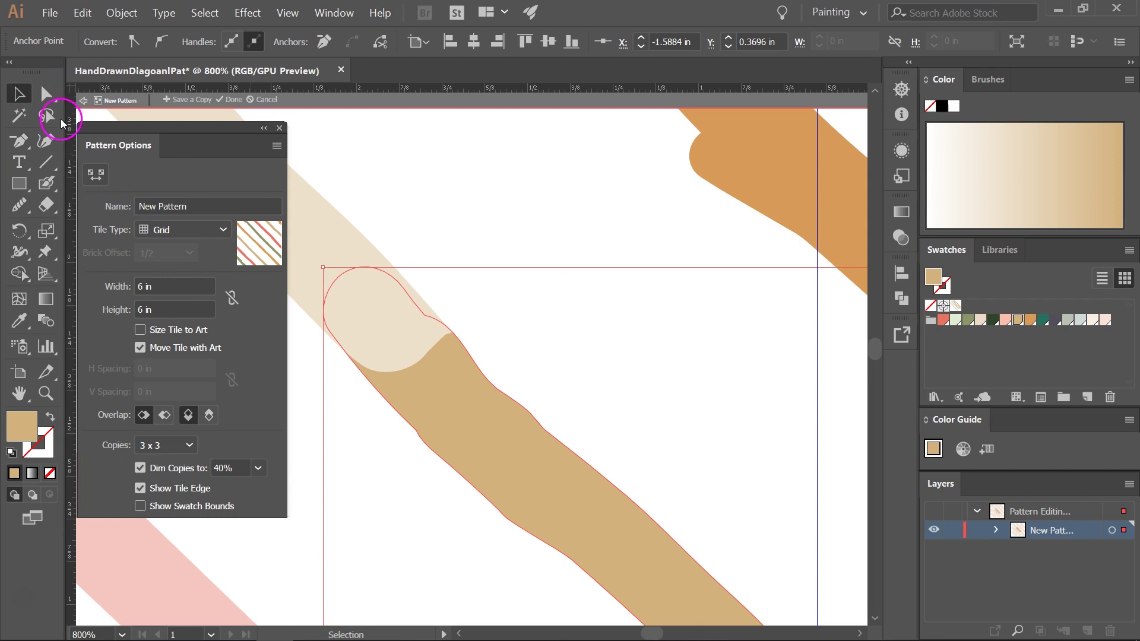
left_click(428, 381)
left_click(19, 202)
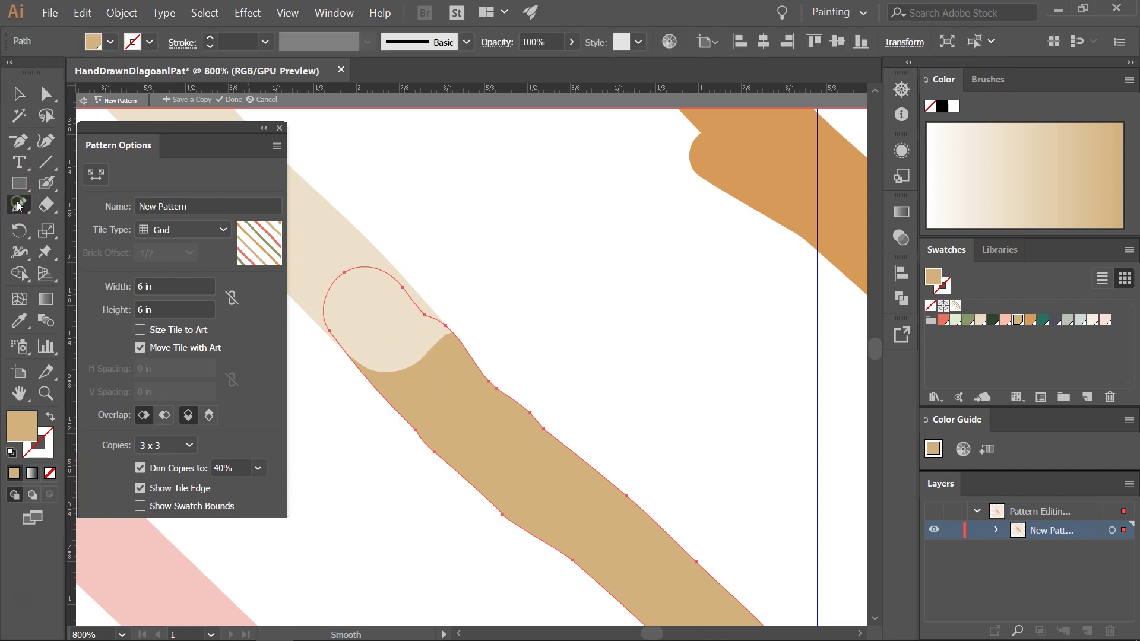
left_click(24, 206)
left_click_drag(486, 380, 492, 385)
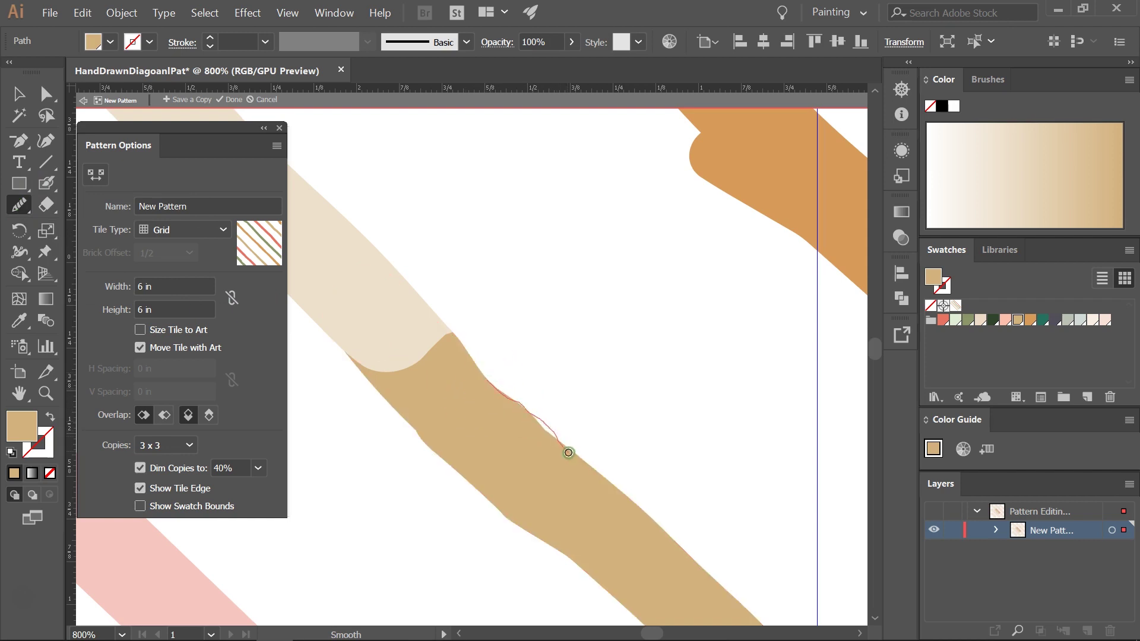
left_click_drag(628, 499, 629, 499)
left_click_drag(482, 375, 603, 484)
left_click_drag(411, 426, 492, 505)
left_click_drag(627, 606, 628, 608)
left_click_drag(425, 439, 515, 537)
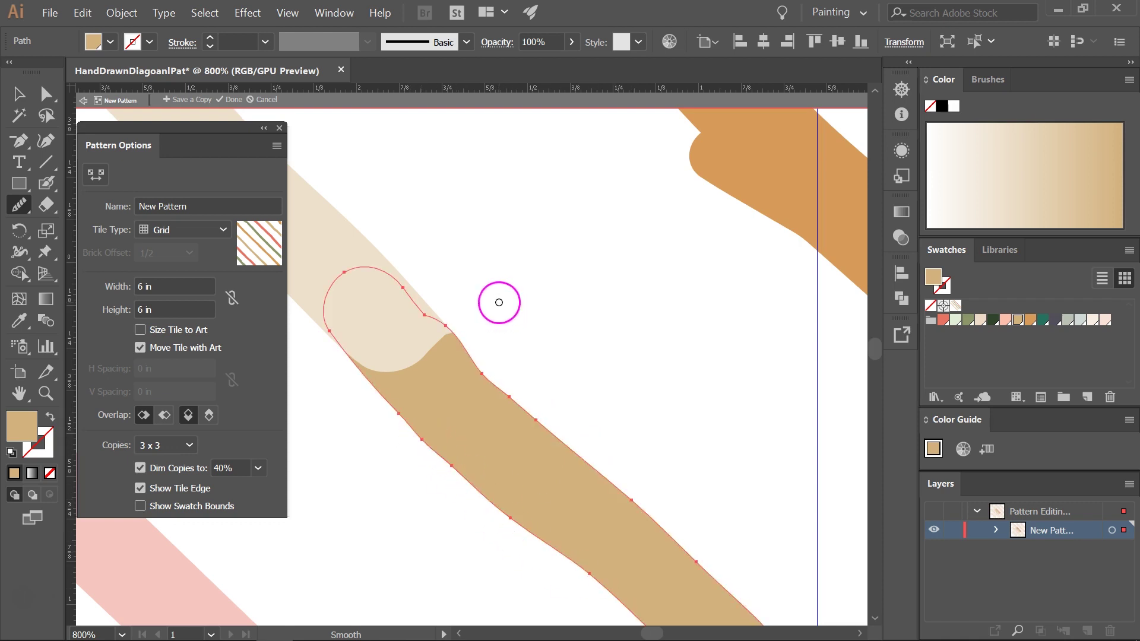
key("v")
left_click(502, 287)
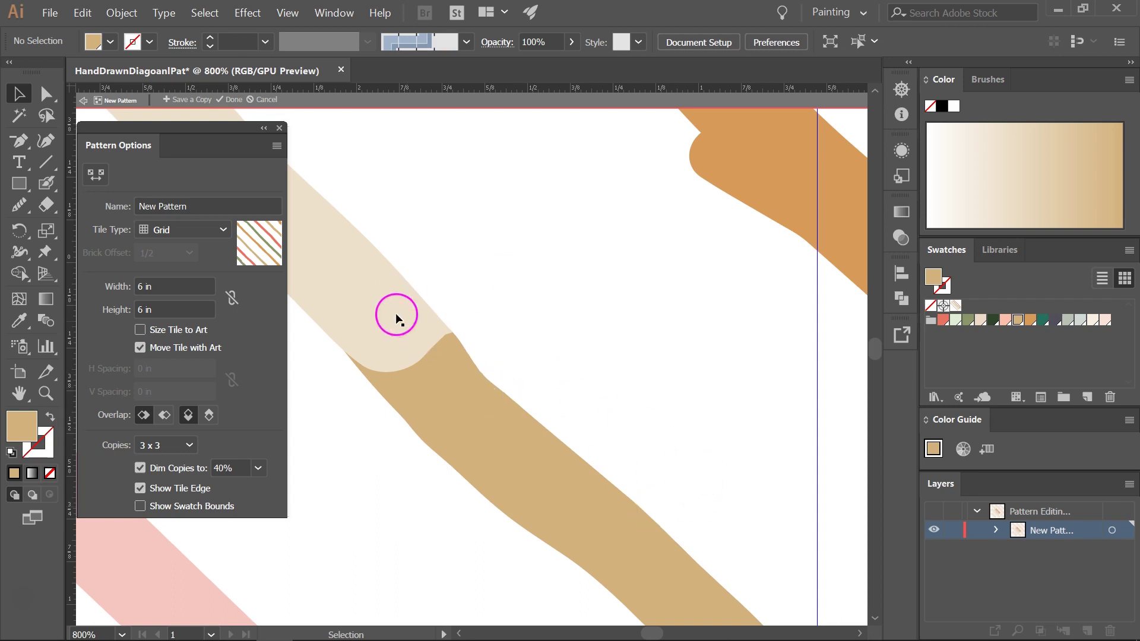
Step: Check the stripe joins across the repeats with the copies shown at 100%, and return the dimming to 40%
scroll(525, 279, "down", 2)
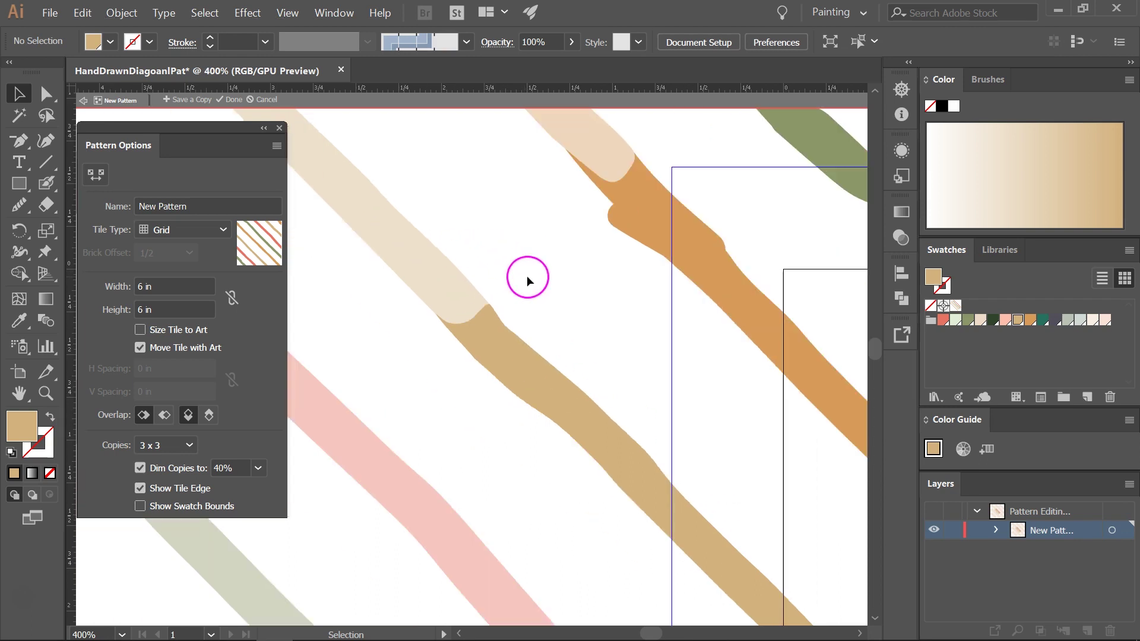
scroll(526, 275, "down", 2)
left_click(258, 467)
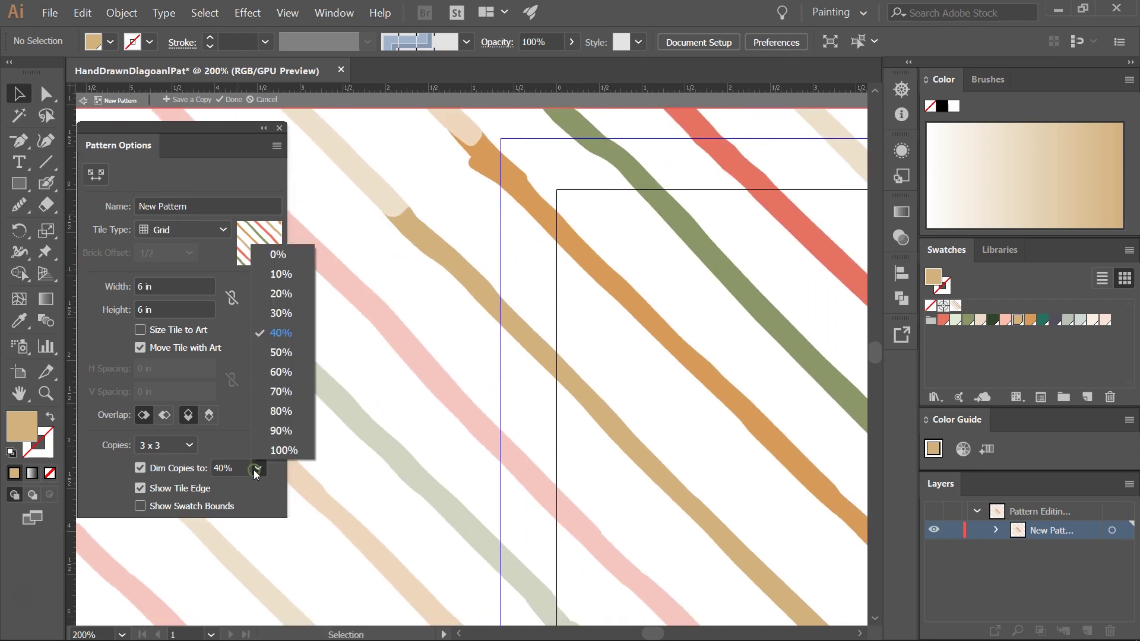
left_click(276, 456)
scroll(472, 220, "down", 2)
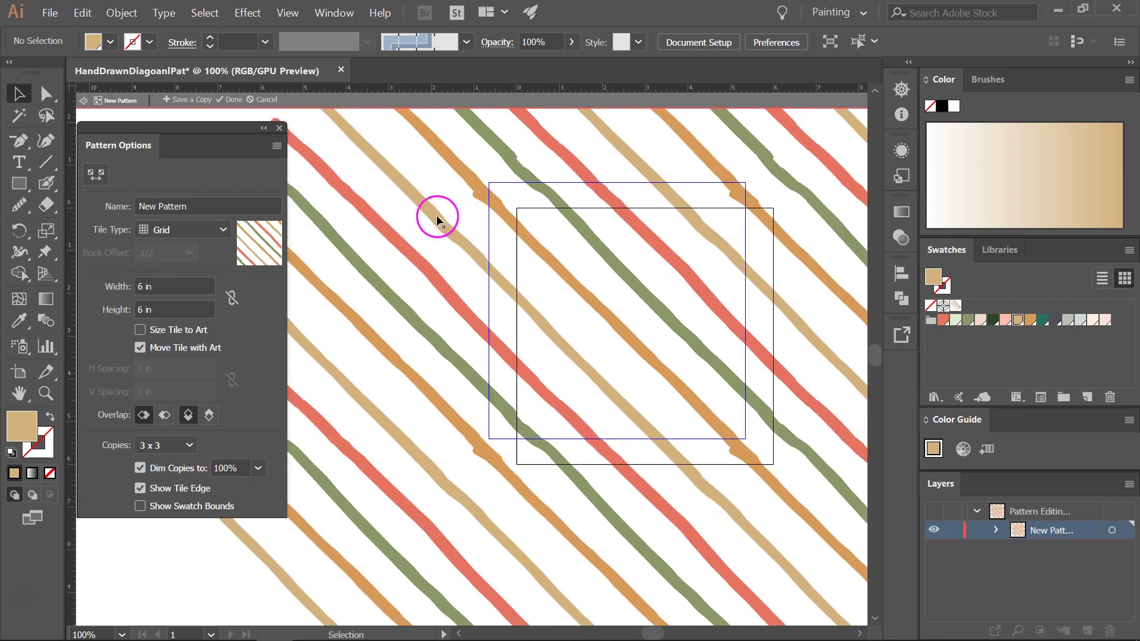
scroll(445, 238, "up", 1)
left_click(258, 468)
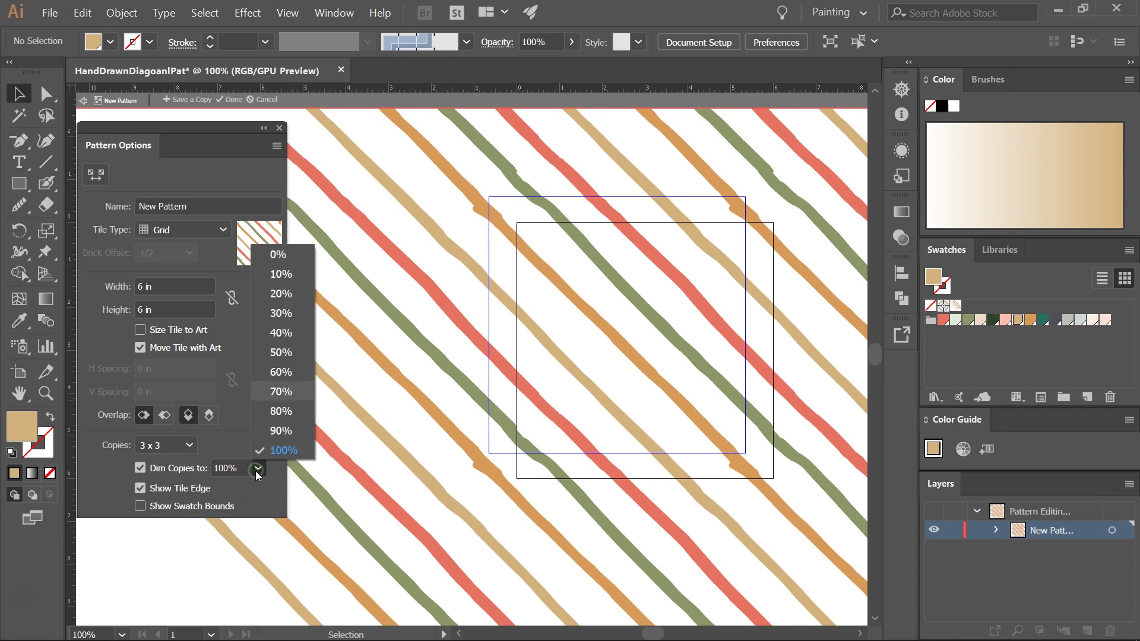
left_click(279, 333)
Step: Delete the anchor points that form bumps on both edges of the orange stroke near its upper join
scroll(429, 203, "up", 4)
left_click(549, 406)
left_click_drag(728, 179, 591, 288)
left_click(530, 361)
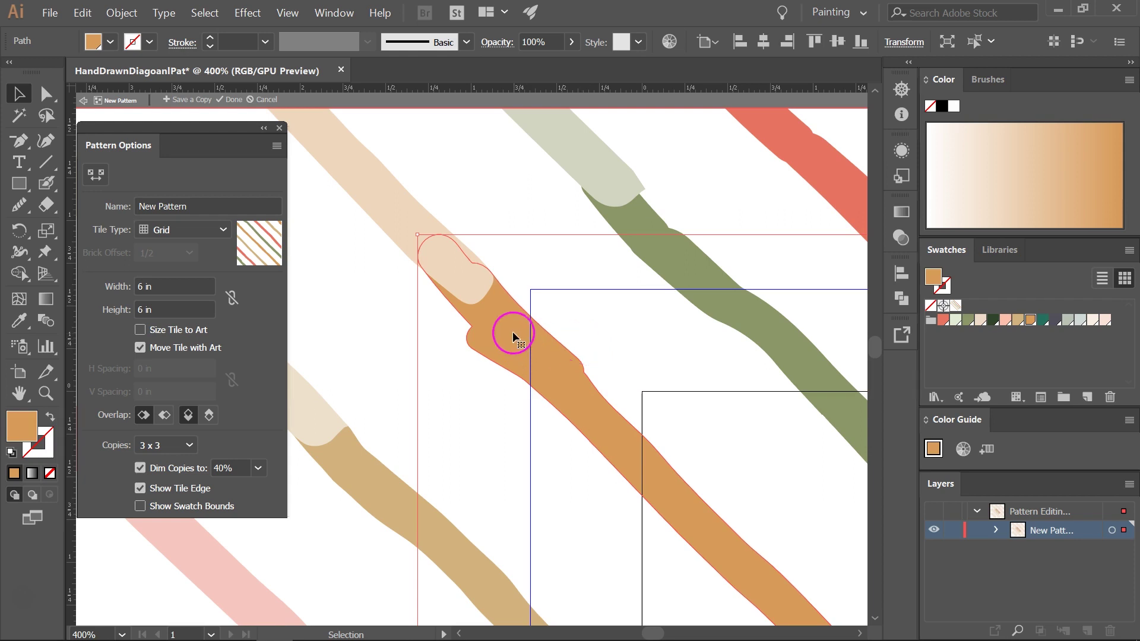
key("p")
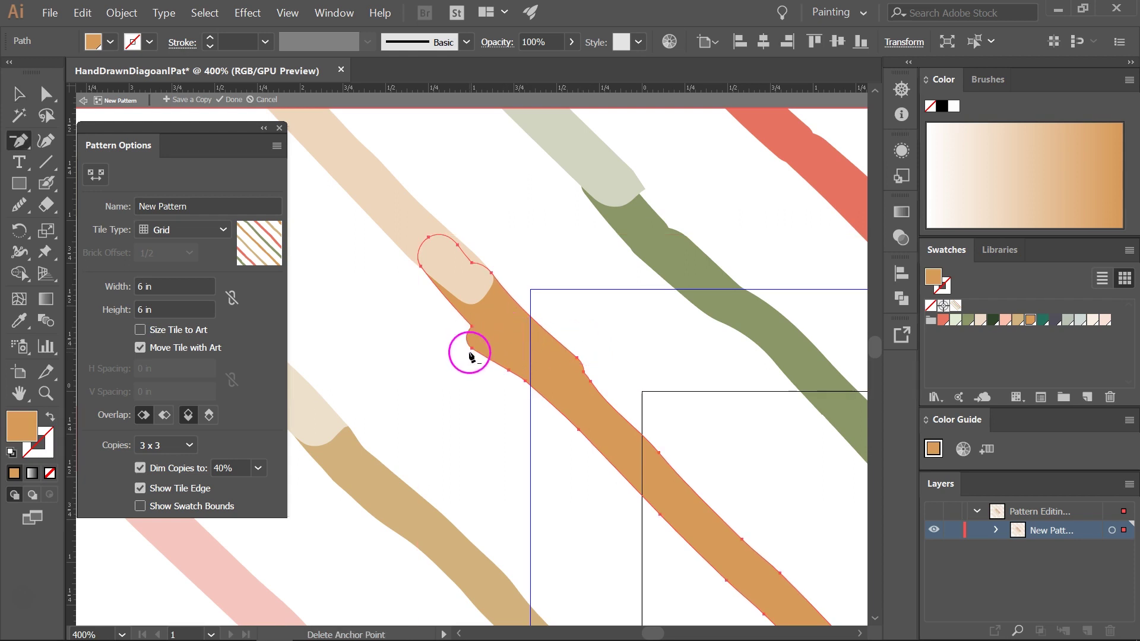
left_click(470, 355)
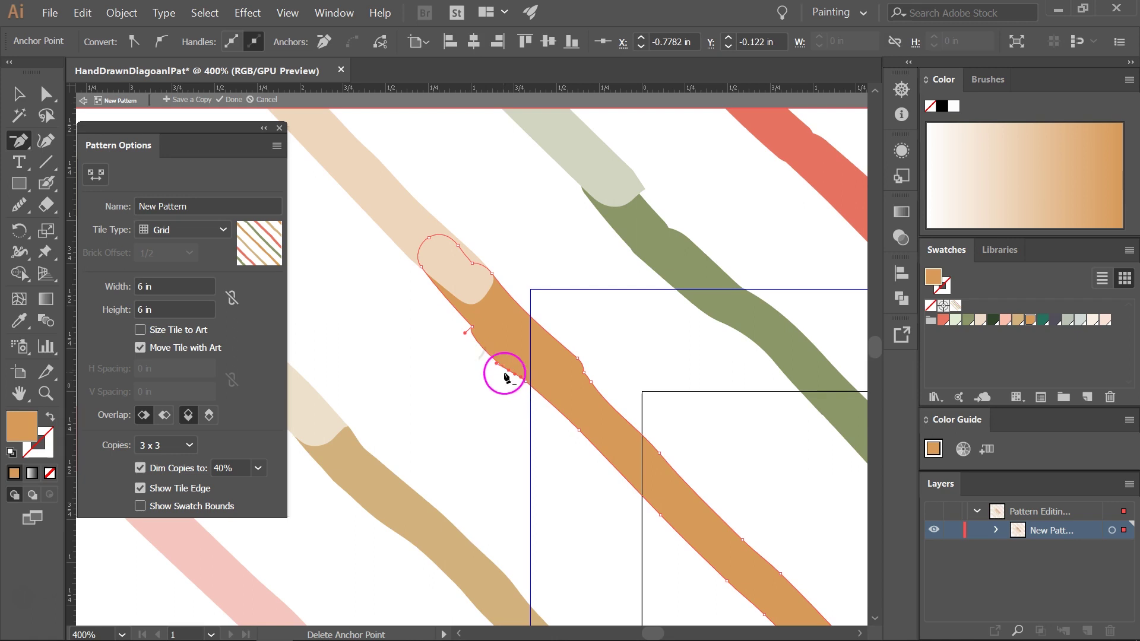
left_click(471, 328)
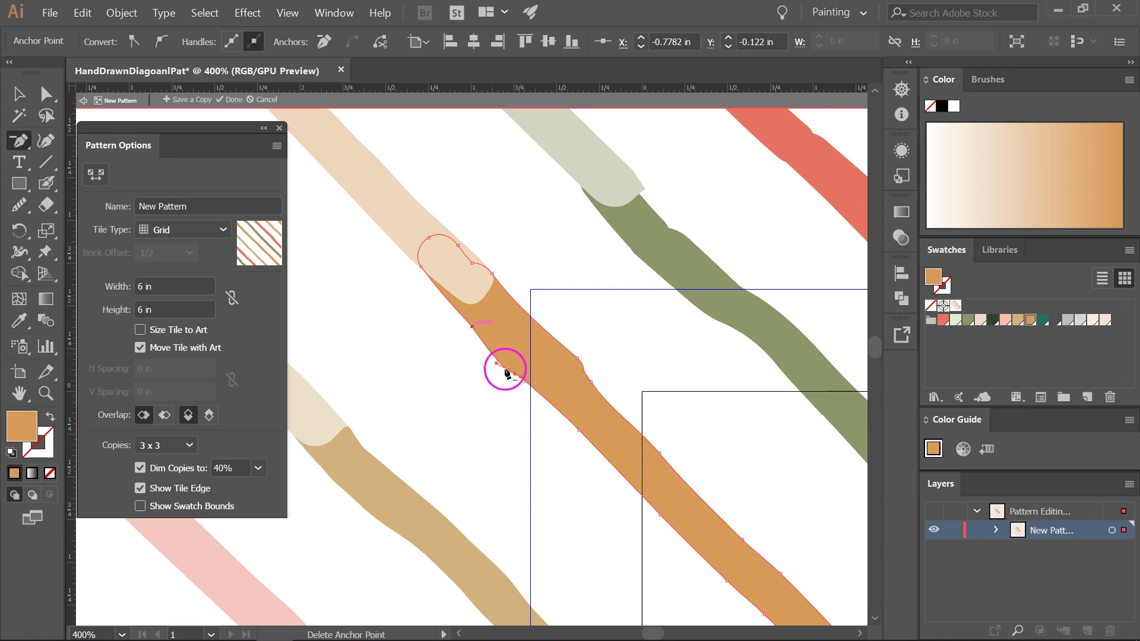
left_click(526, 382)
left_click(583, 375)
left_click(578, 359)
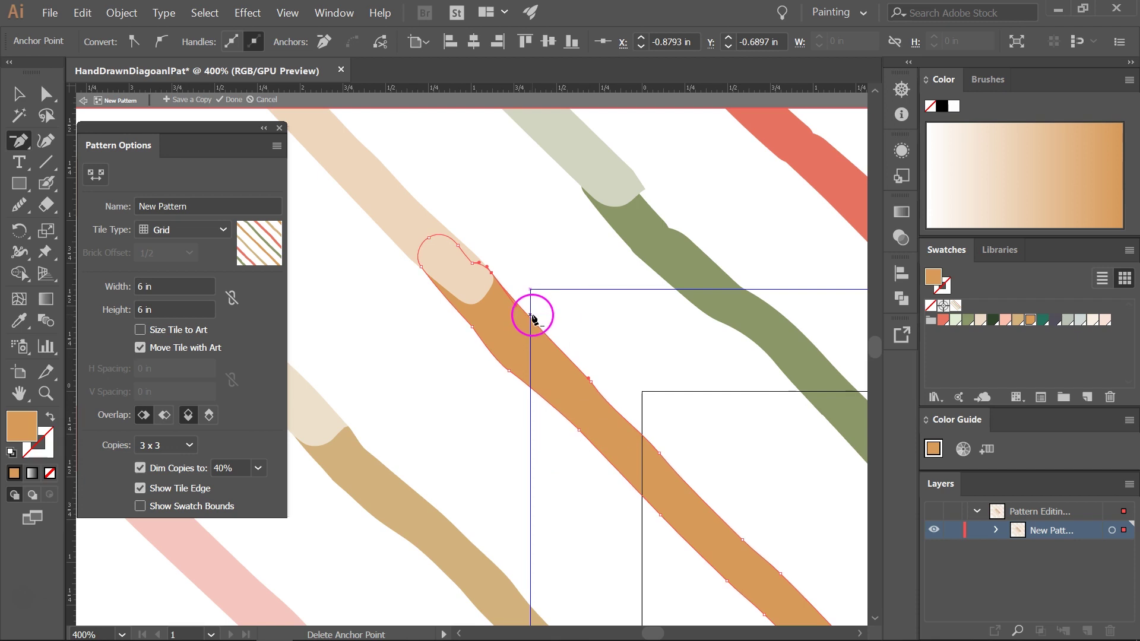
Step: Smooth both edges of the orange stroke below its upper join with the Smooth tool
key("v")
left_click(10, 210)
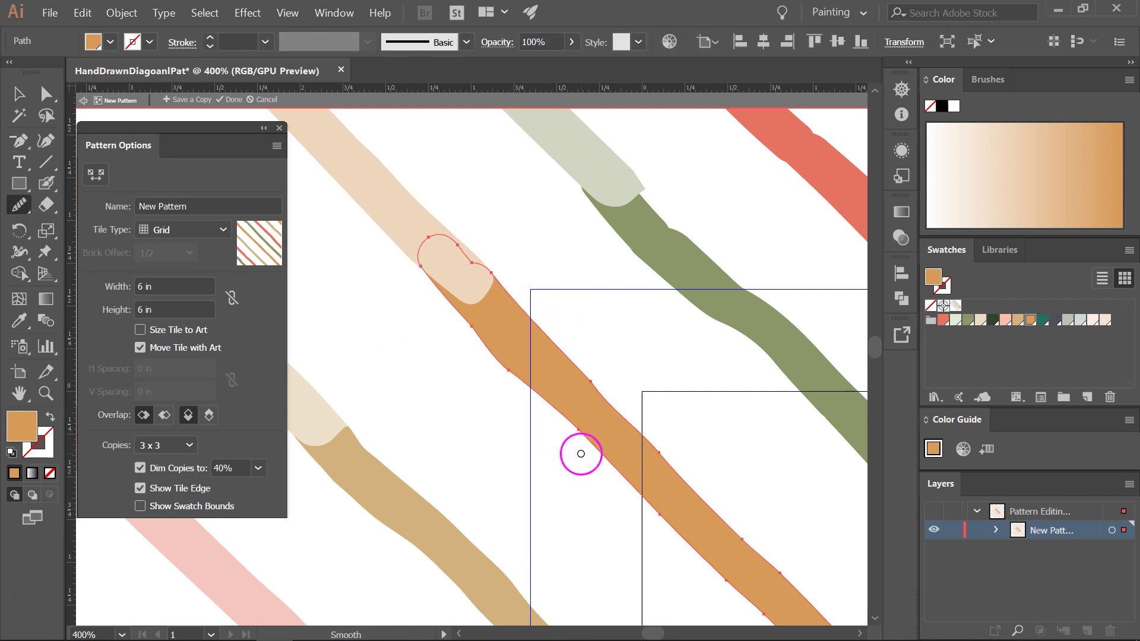
left_click_drag(468, 326, 609, 481)
left_click_drag(587, 375, 710, 498)
key("v")
Step: Check the orange stripe's join across the repeats with the copies shown at 100%, and return the dimming to 40%
left_click(258, 468)
left_click(278, 452)
left_click(361, 301)
scroll(364, 311, "down", 1)
Step: Move the anchor points on the green stroke's upper-right edge to line up with its dimmed copy, and deselect the stroke
left_click_drag(587, 262, 483, 388)
left_click(482, 390)
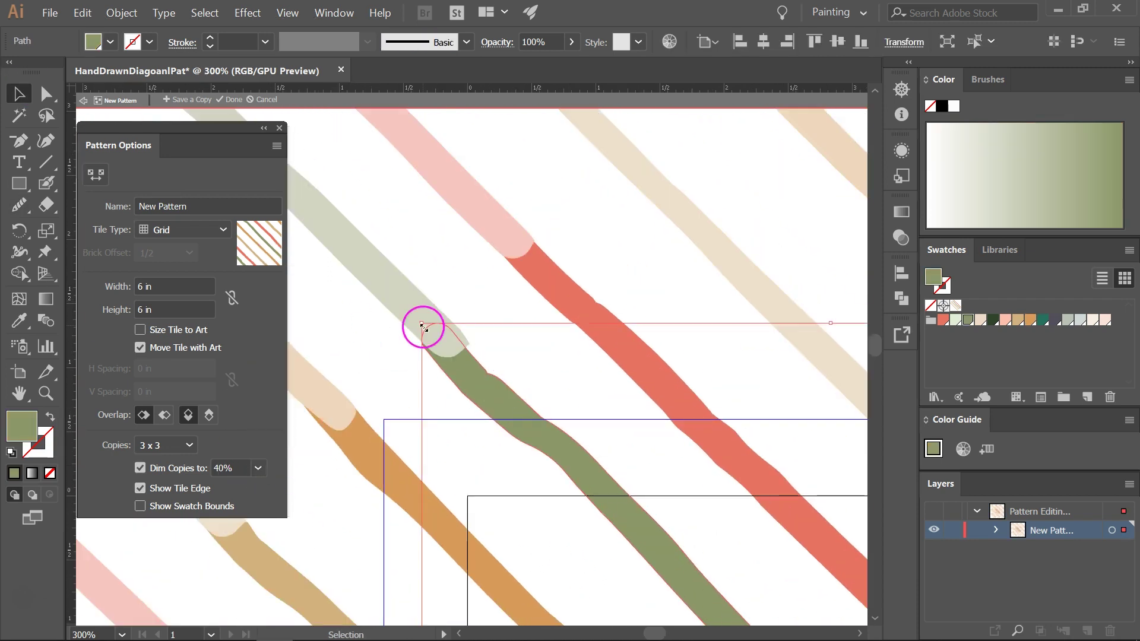
scroll(497, 358, "up", 1)
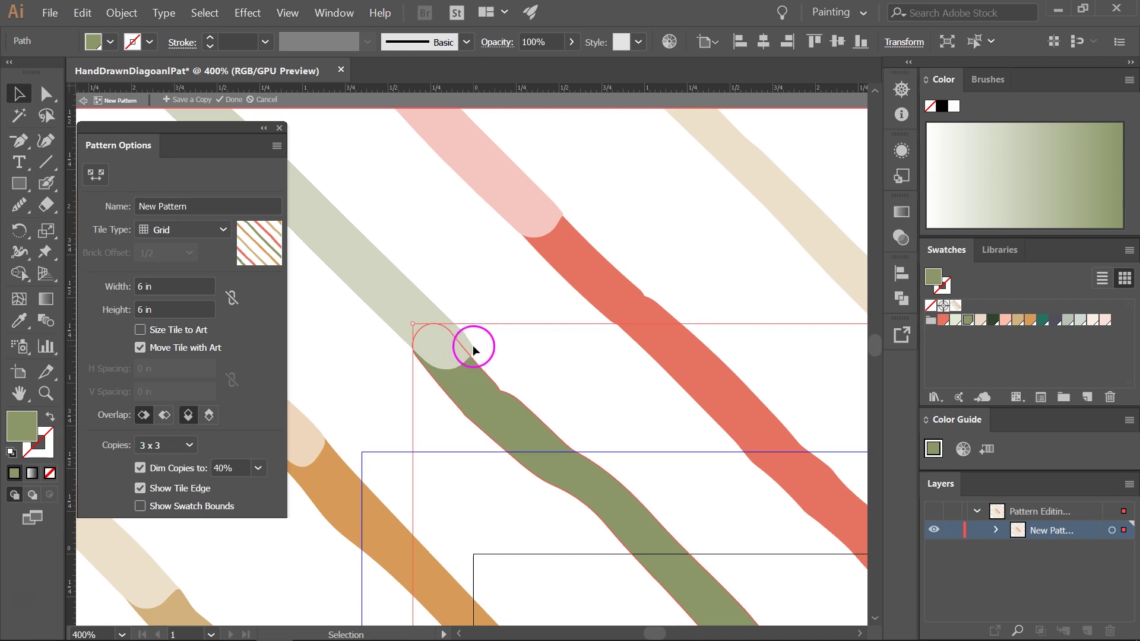
left_click(45, 95)
left_click(490, 407)
scroll(480, 391, "up", 1)
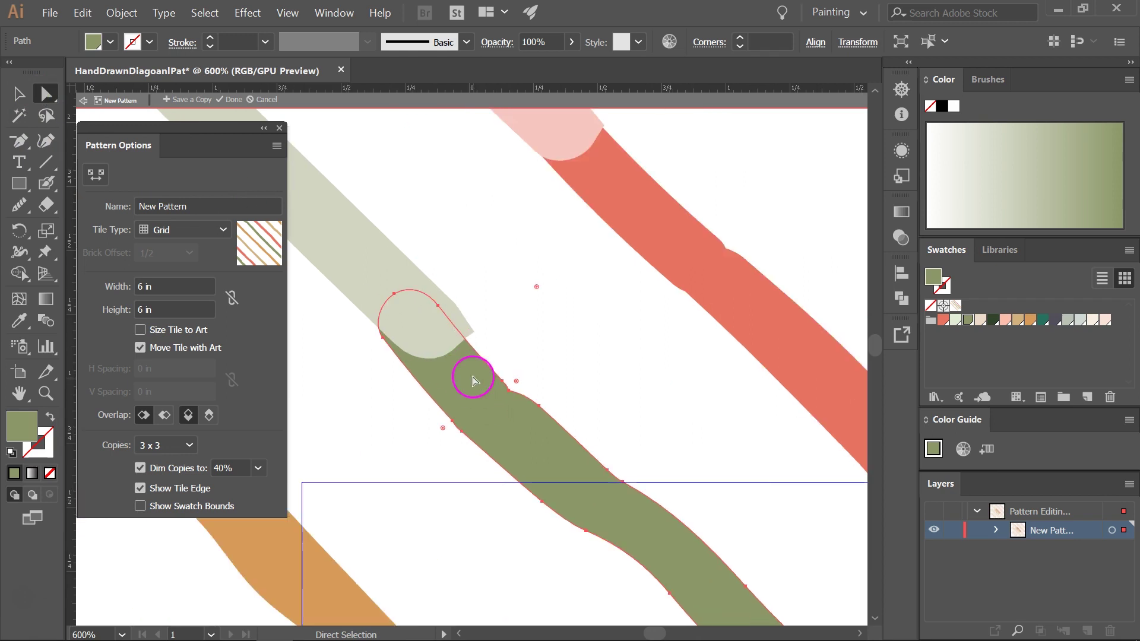
left_click(503, 383)
left_click_drag(502, 385, 478, 337)
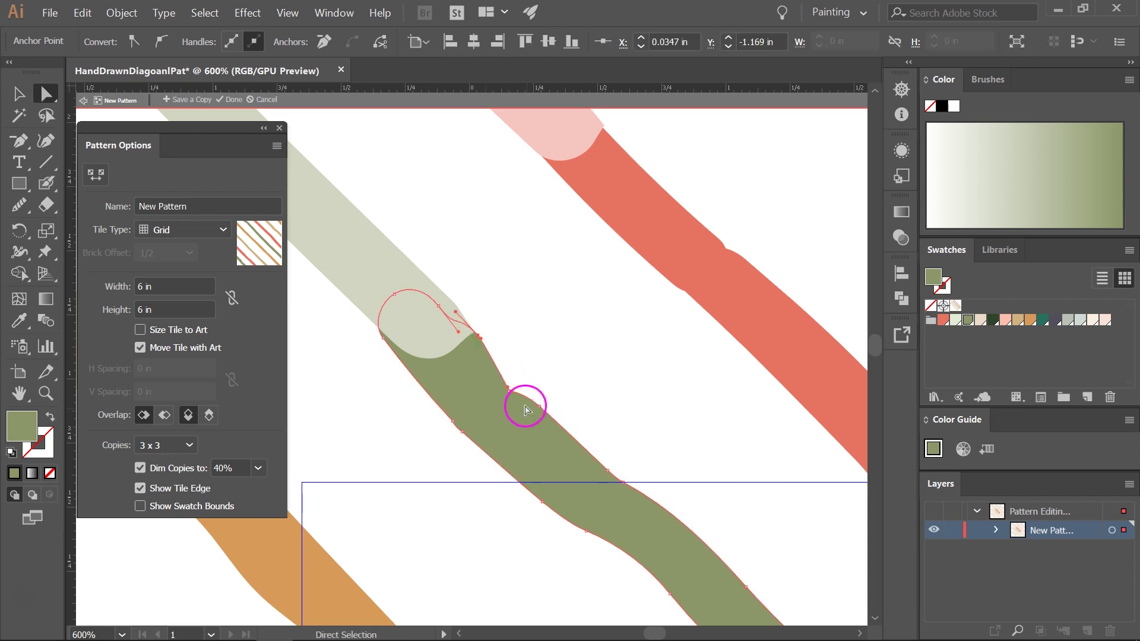
left_click_drag(510, 391, 515, 383)
left_click_drag(440, 306, 474, 314)
left_click(483, 284)
Step: Move the anchor point on the green stroke's lower-left edge near the join to even out that edge
scroll(479, 285, "up", 2)
scroll(474, 315, "down", 2)
left_click(454, 393)
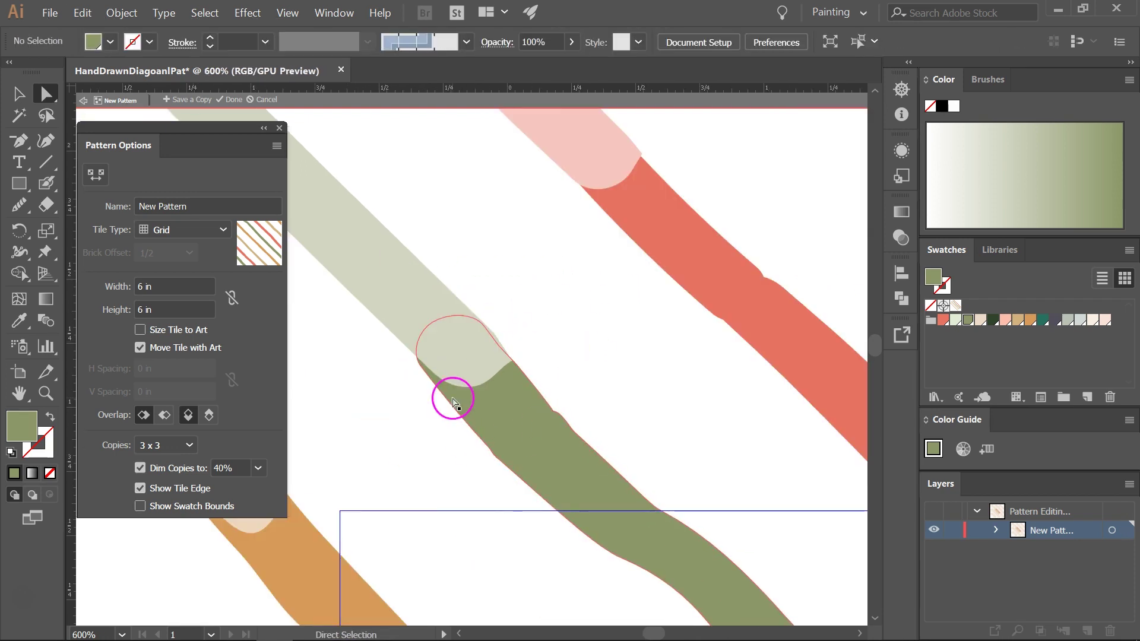
left_click(485, 453)
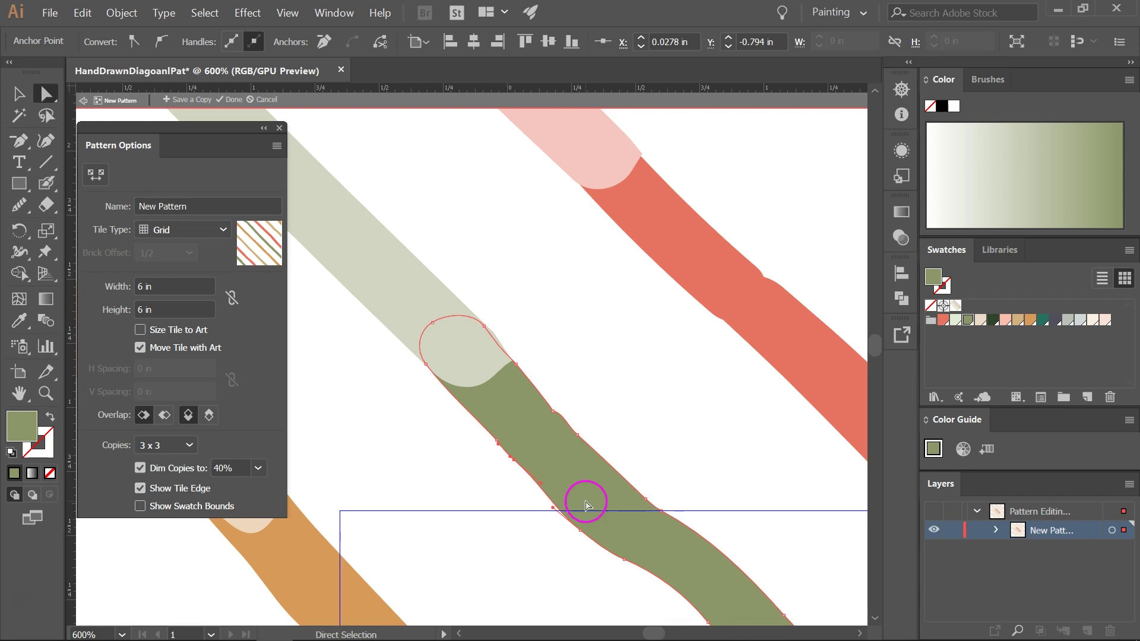
key("v")
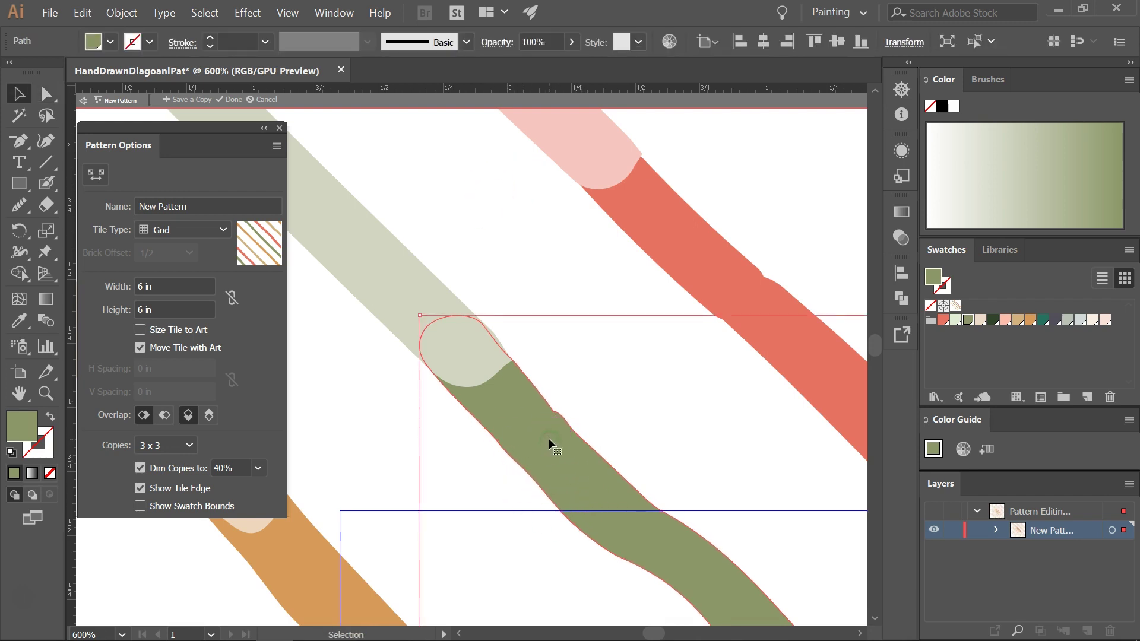
Step: Smooth both edges of the green stroke around the upper join with the Smooth tool and deselect it
left_click(19, 205)
left_click_drag(547, 394, 554, 410)
left_click_drag(692, 533, 712, 543)
left_click_drag(491, 438, 641, 564)
key("v")
left_click(571, 362)
Step: Round off the pointed corner at the green stroke's lower end with the Anchor Point tool and deselect the stroke
key("ctrl+minus")
left_click_drag(647, 522, 462, 211)
mouse_move(752, 490)
left_mouse_down()
mouse_move(480, 215)
mouse_move(510, 256)
left_mouse_up()
left_click_drag(775, 468, 632, 347)
scroll(635, 385, "up", 5)
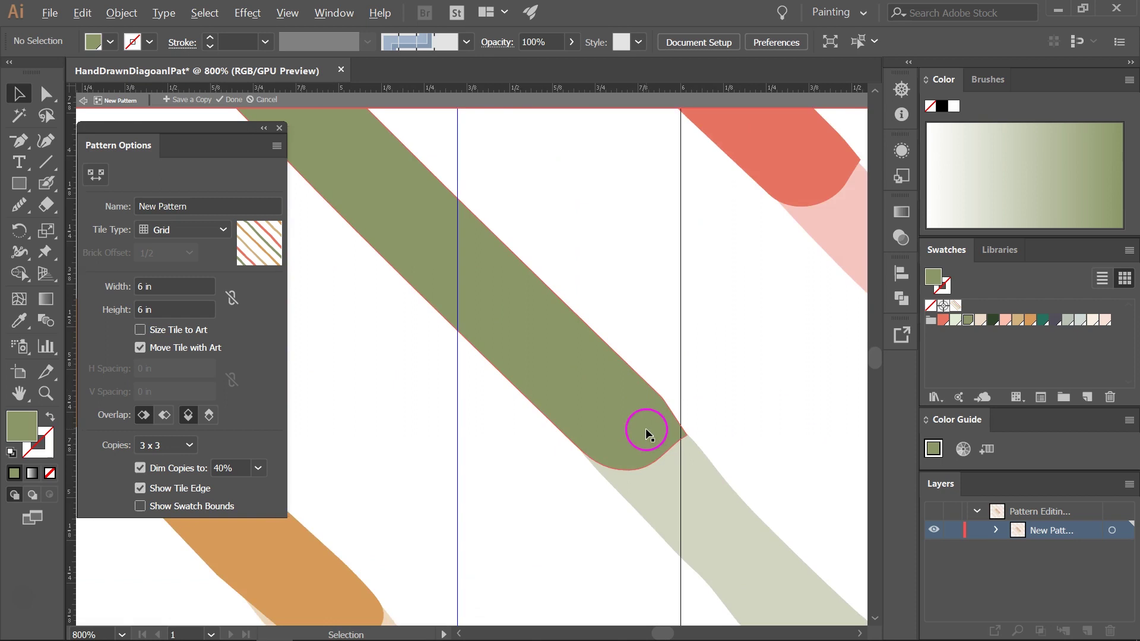
left_click(735, 453)
scroll(664, 423, "down", 2)
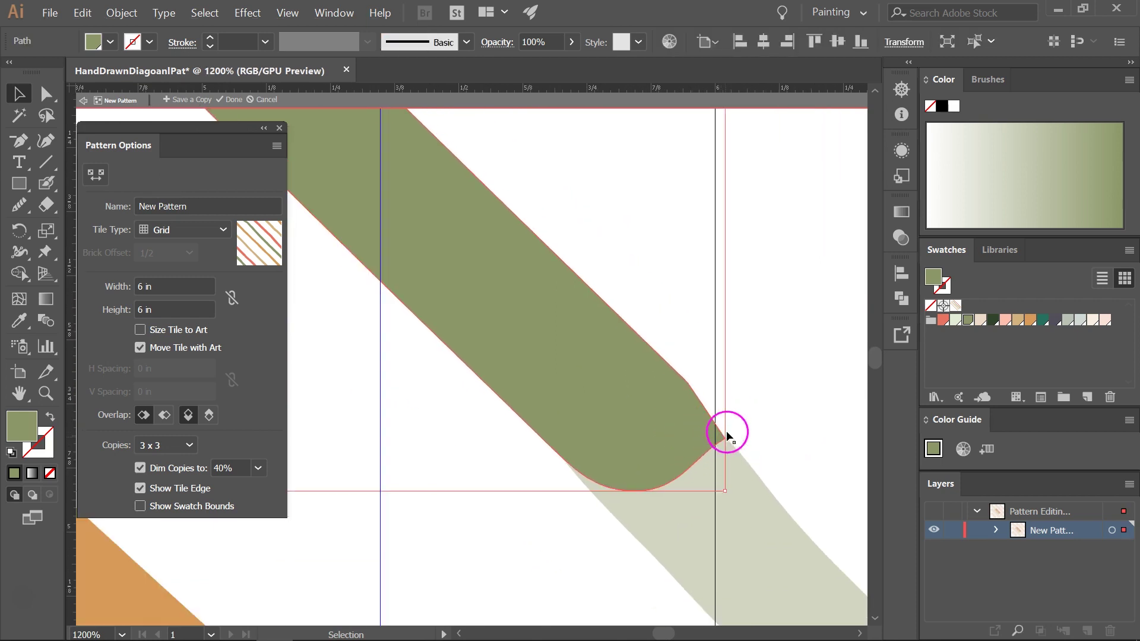
key("shift+c")
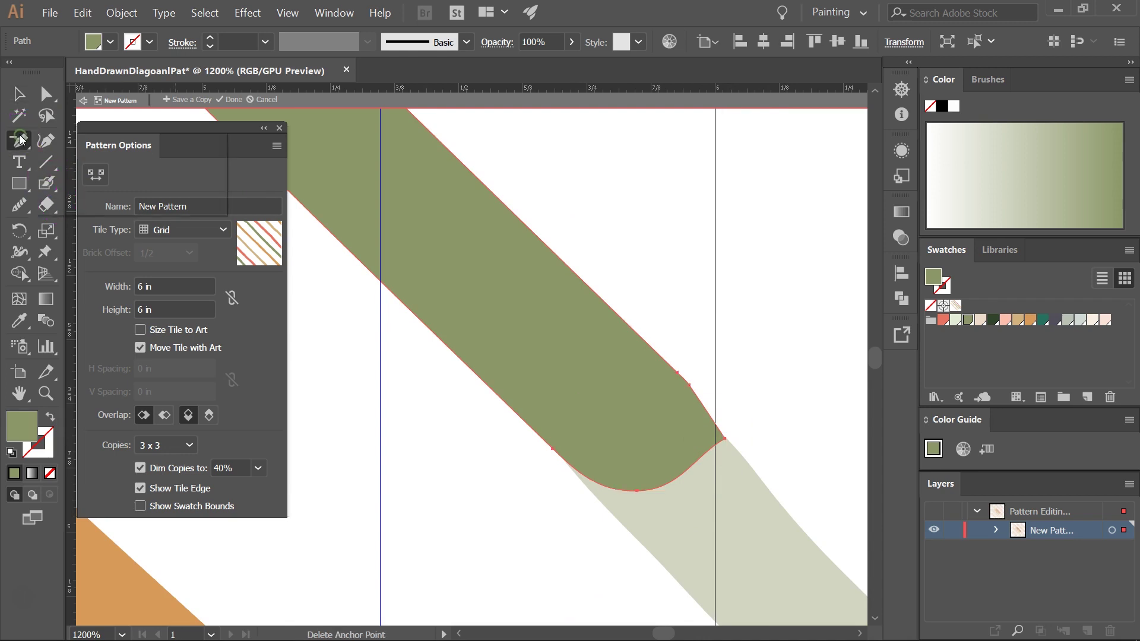
left_click_drag(722, 438, 738, 474)
key("v")
left_click(810, 413)
Step: Inspect all the stripe joins with the dimmed copies set to 100%, and set the dimming back to 40%
scroll(766, 417, "down", 6)
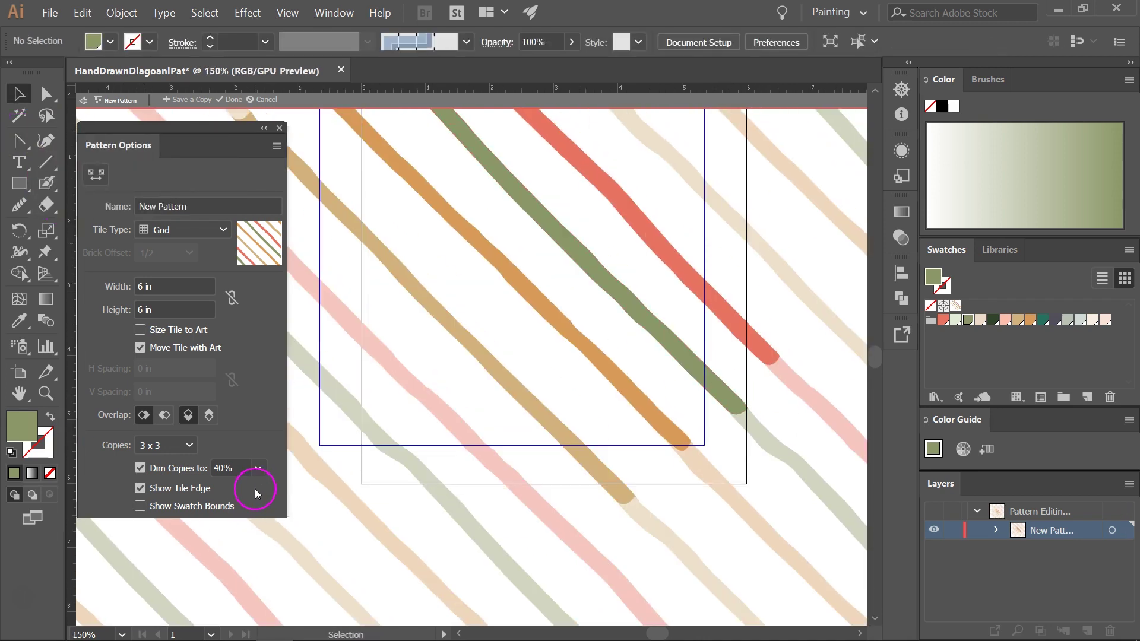
left_click(258, 469)
left_click(277, 450)
scroll(748, 410, "down", 2)
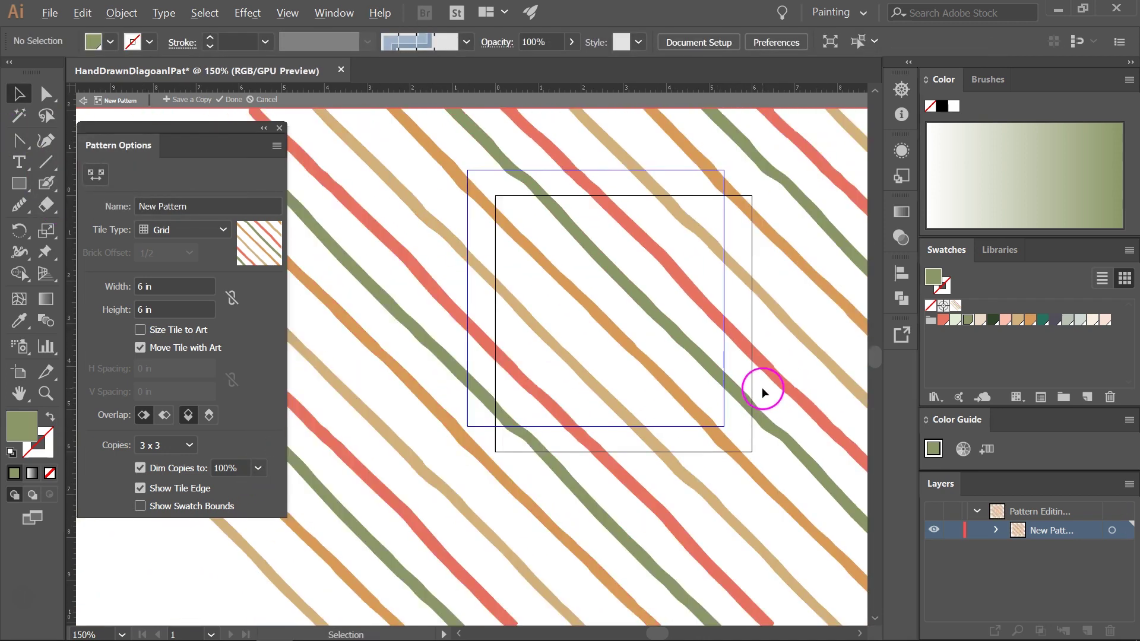
scroll(665, 312, "up", 2)
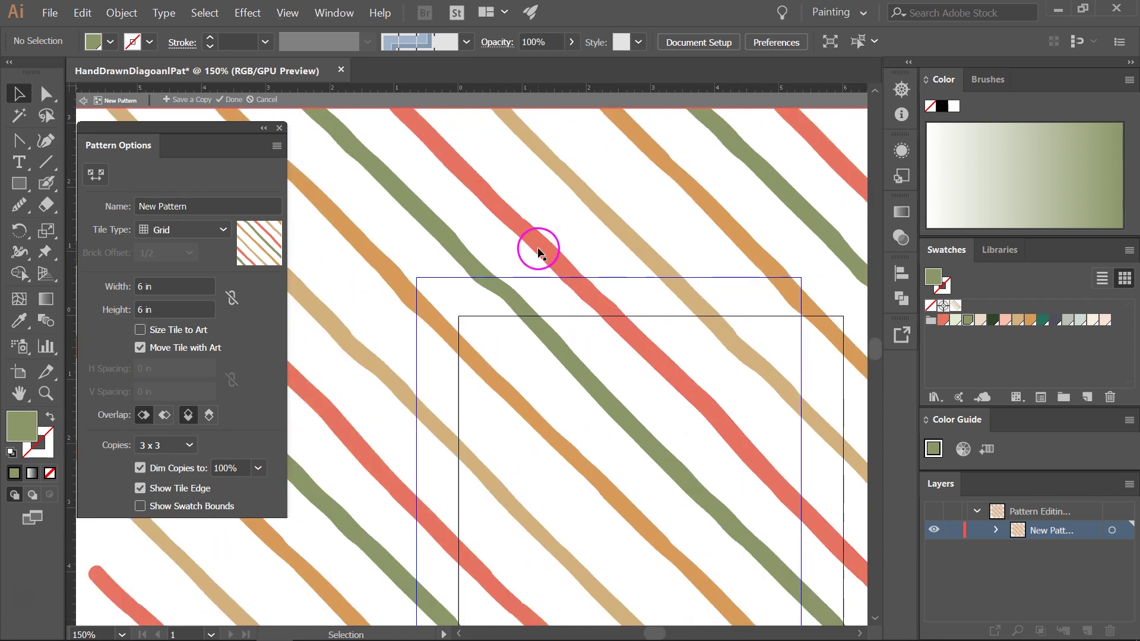
left_click(258, 469)
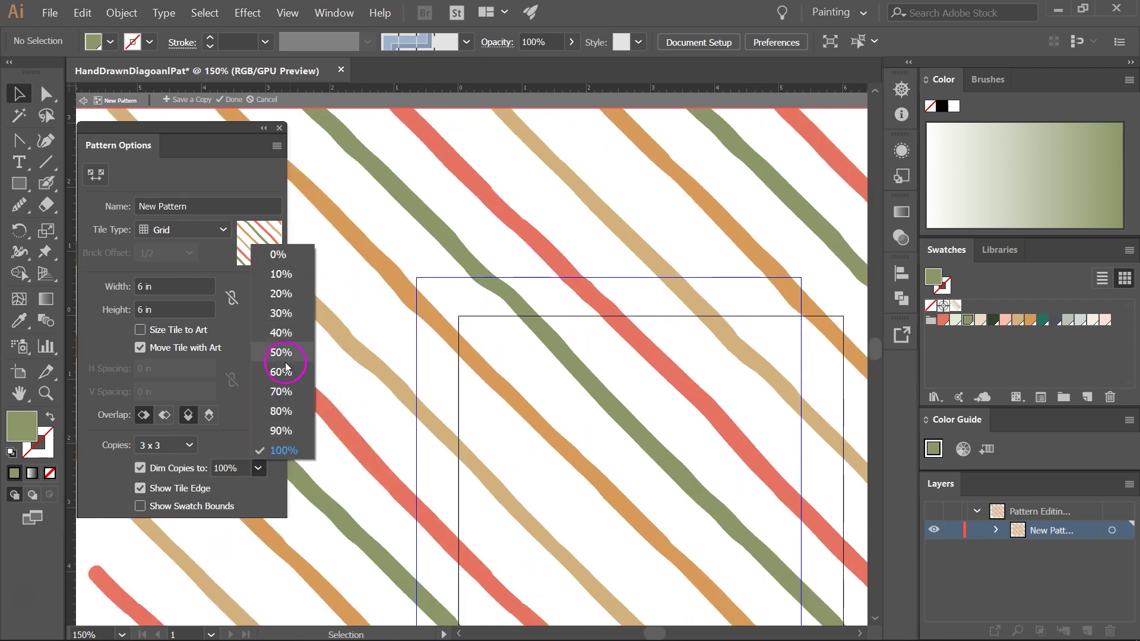
left_click(289, 332)
Step: Adjust the red stroke's anchor points around its upper end so its edges meet the dimmed copy
left_click(498, 208)
scroll(495, 208, "up", 7)
key("a")
left_click_drag(529, 257, 380, 361)
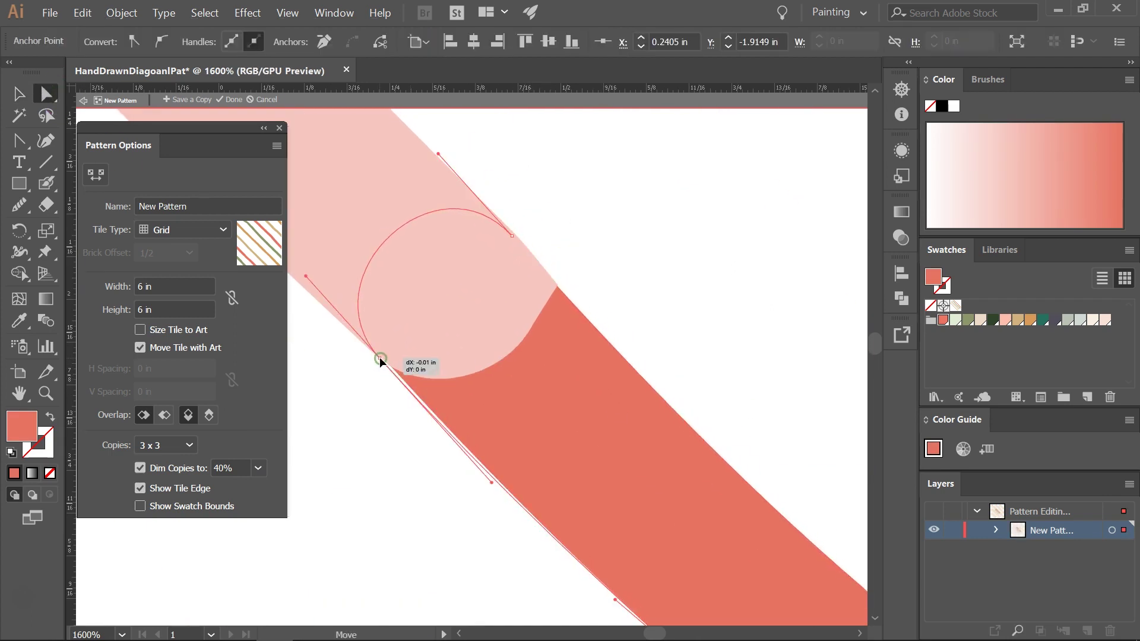
left_click_drag(512, 236, 513, 236)
left_click(675, 346)
scroll(675, 346, "down", 5)
scroll(736, 438, "up", 5)
left_click_drag(736, 468, 747, 475)
left_click(649, 333)
Step: Smooth the red stroke's edge near its upper join with the Smooth tool
scroll(649, 337, "down", 3)
scroll(649, 338, "down", 3)
scroll(466, 288, "up", 5)
left_click(466, 287)
key("v")
key("n")
left_click_drag(505, 299, 514, 305)
Step: Inspect the whole repeat with the copies shown at 100%, and finish editing the pattern
scroll(485, 277, "down", 5)
left_click(258, 468)
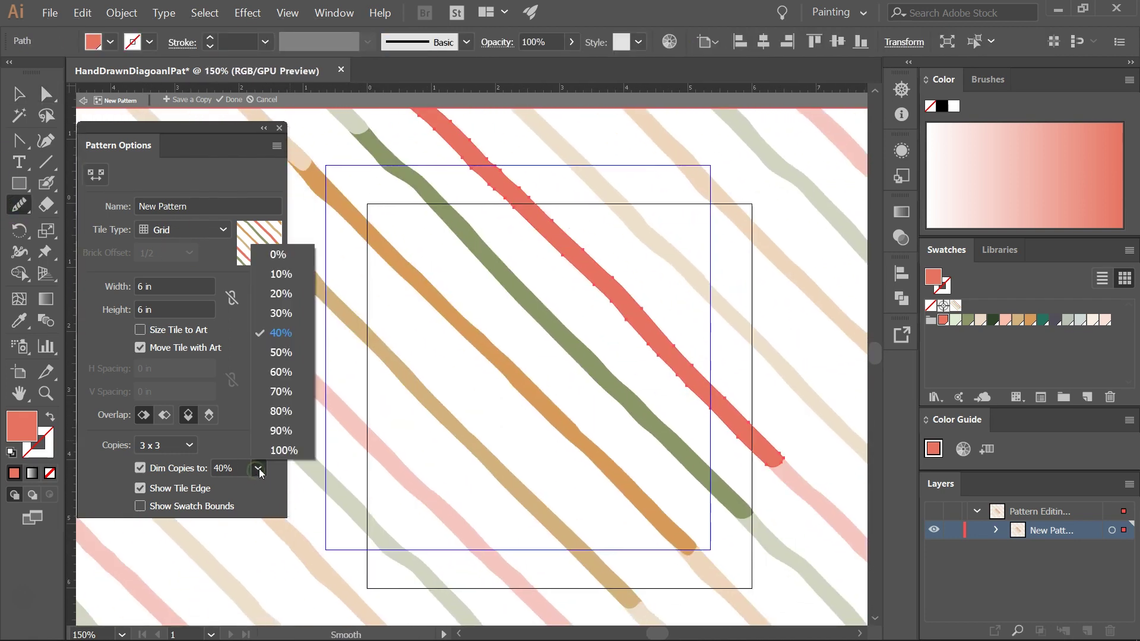
left_click(271, 454)
scroll(662, 374, "down", 2)
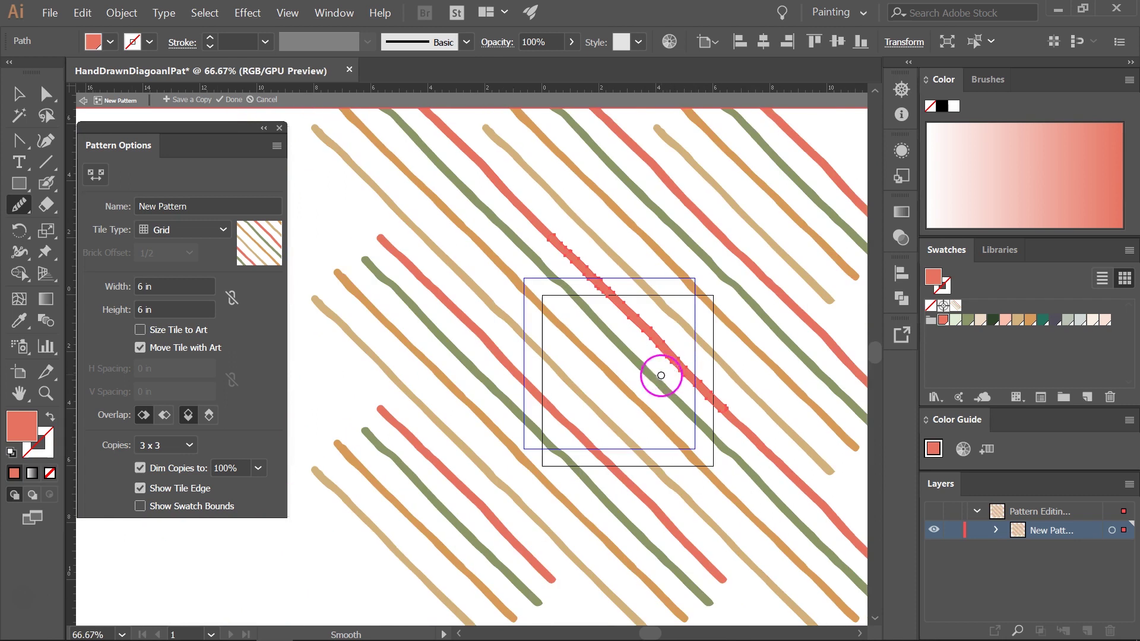
scroll(692, 349, "down", 2)
key("v")
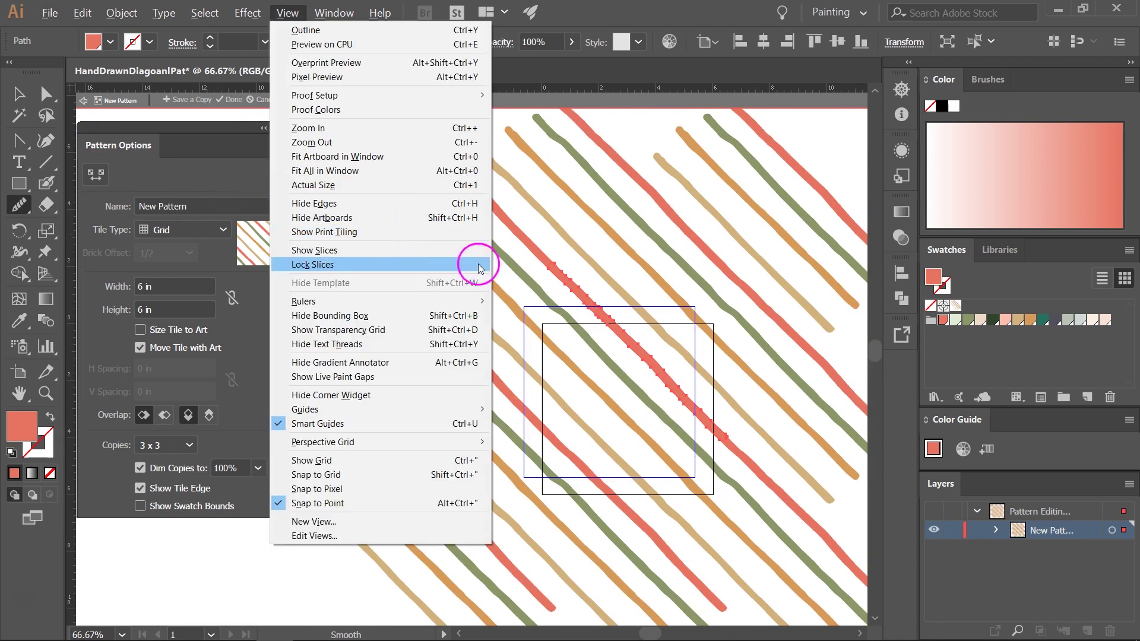
left_click(632, 143)
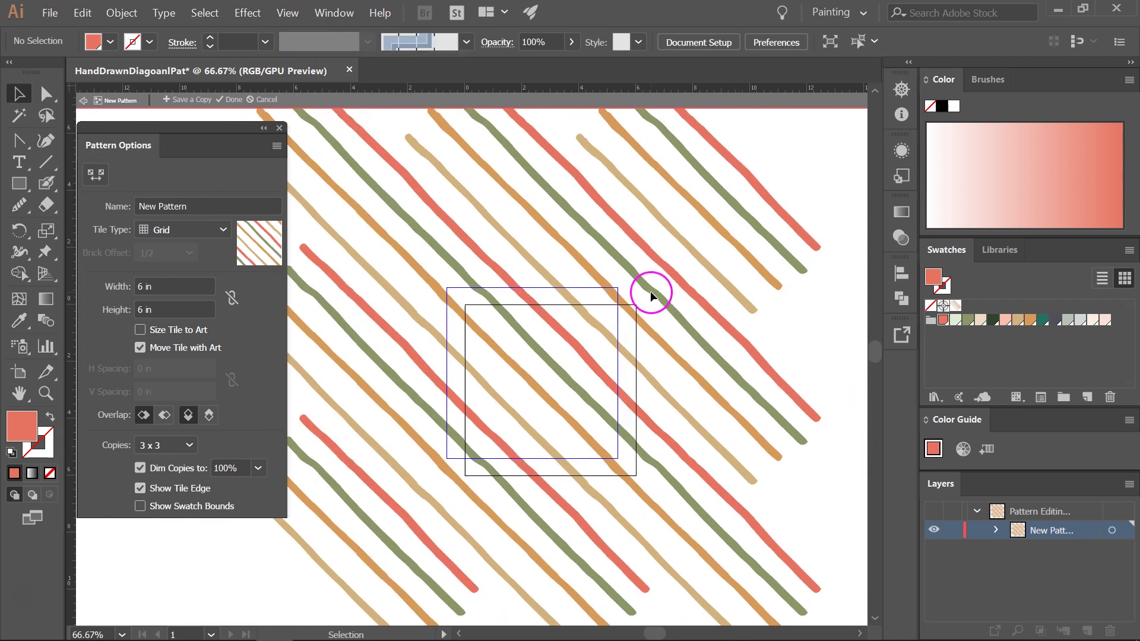
left_click(233, 100)
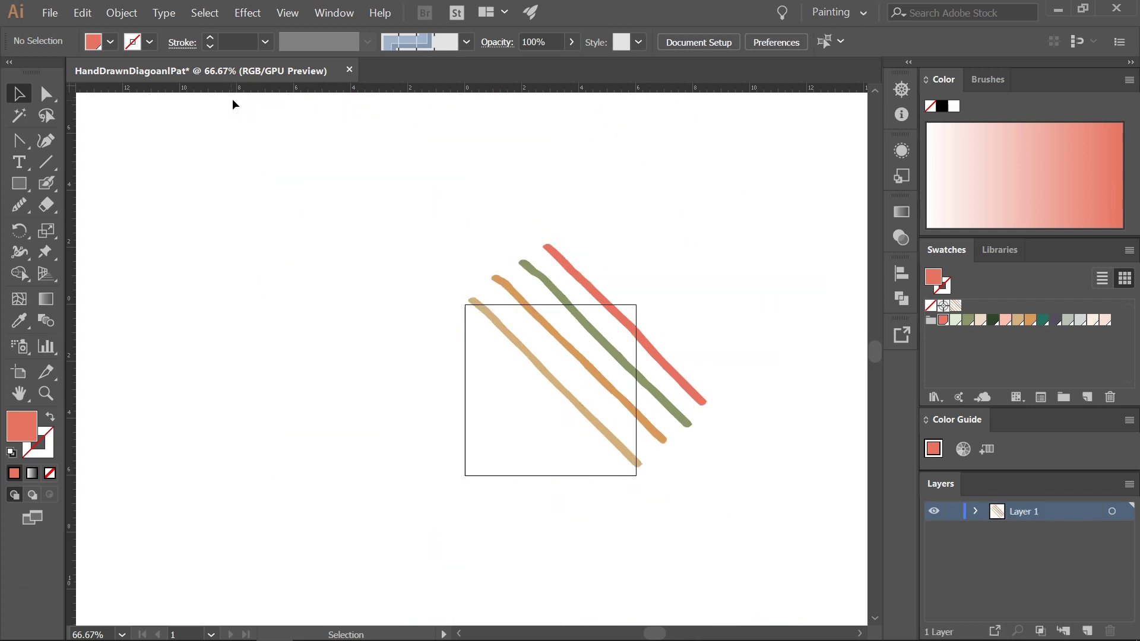
Step: Add a new layer and hide Layer 1 with the original strokes
left_click(1087, 631)
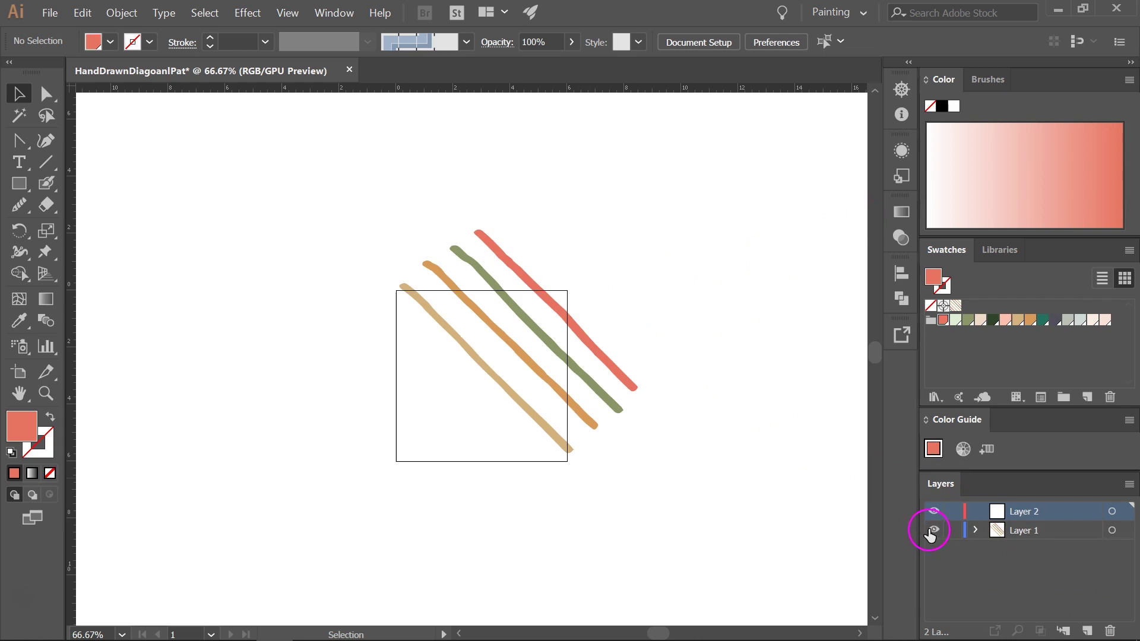
left_click(933, 530)
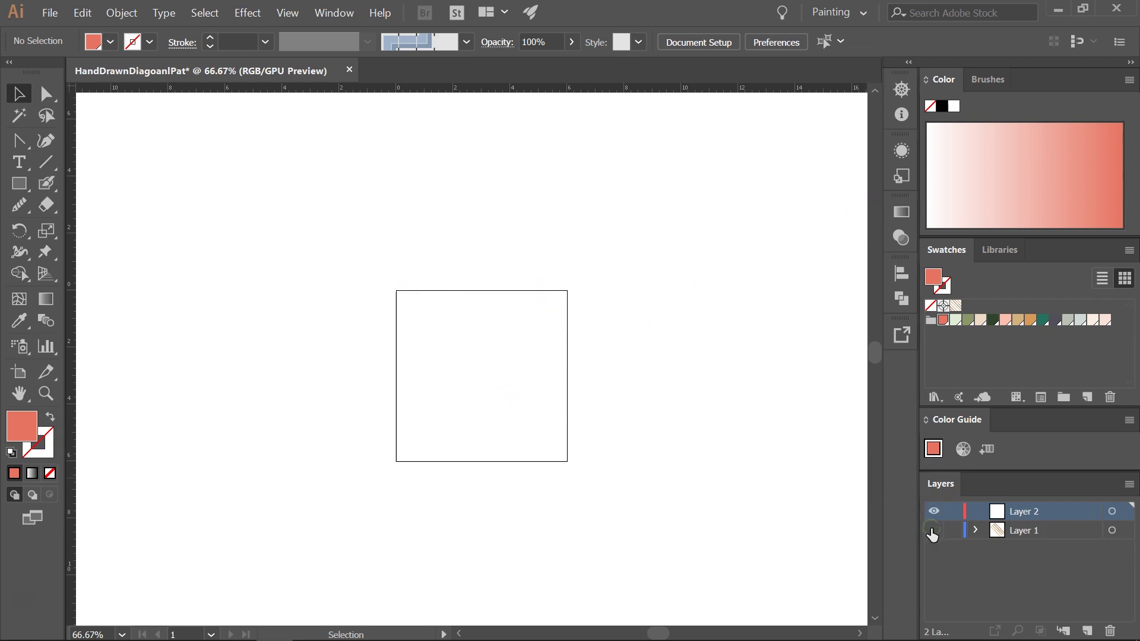
Step: Draw a 6 by 6 in square on the new layer, filled with the diagonal stripe pattern swatch
left_click(957, 307)
left_click(18, 184)
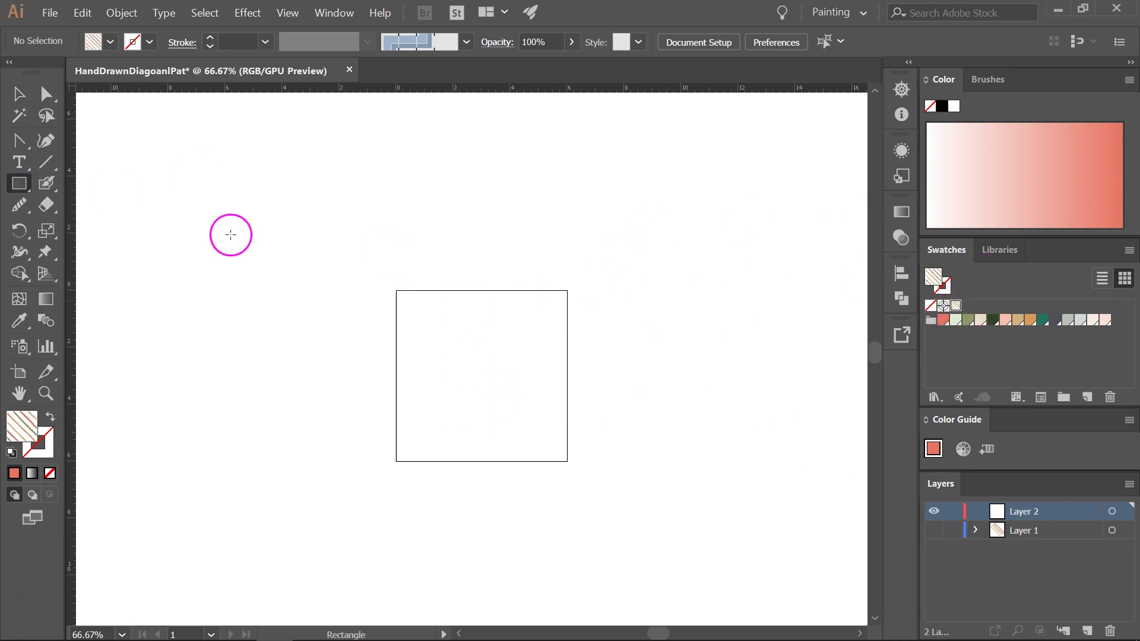
left_click(465, 338)
left_click(465, 380)
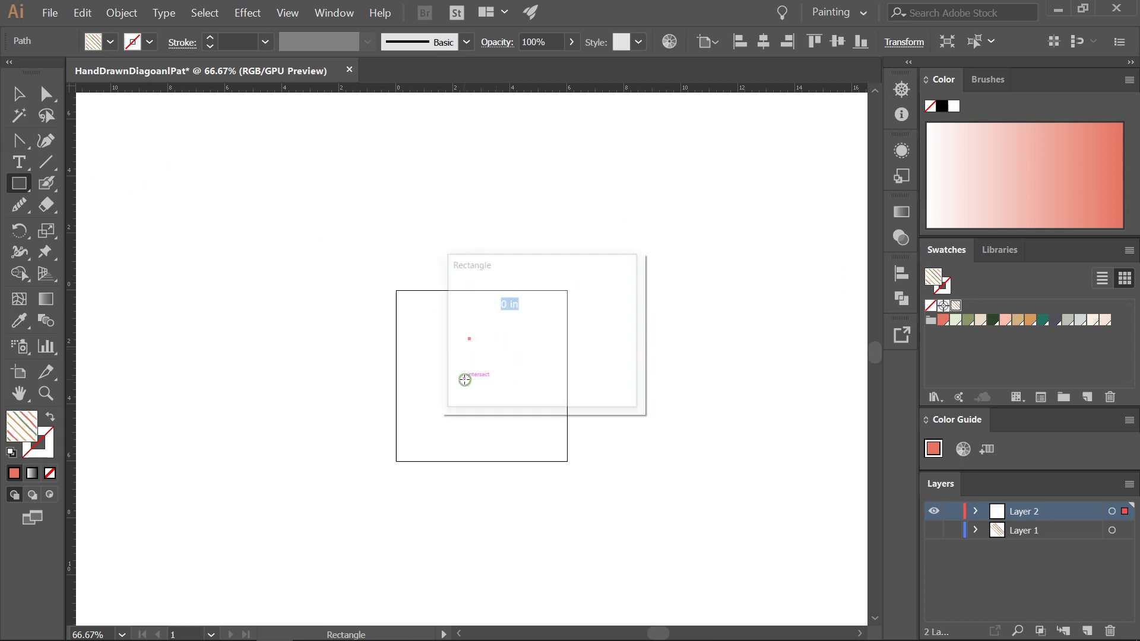
type("6")
key("Tab")
type("6")
left_click(531, 370)
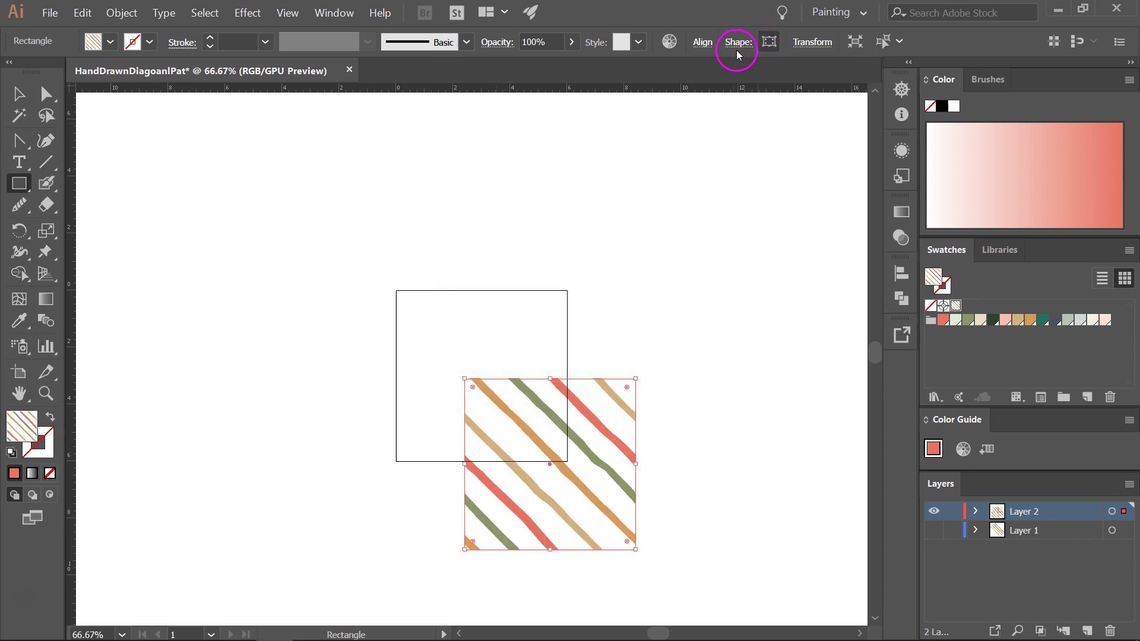
Step: Center the pattern-filled square horizontally and vertically on the artboard and deselect it
left_click(702, 45)
left_click(555, 89)
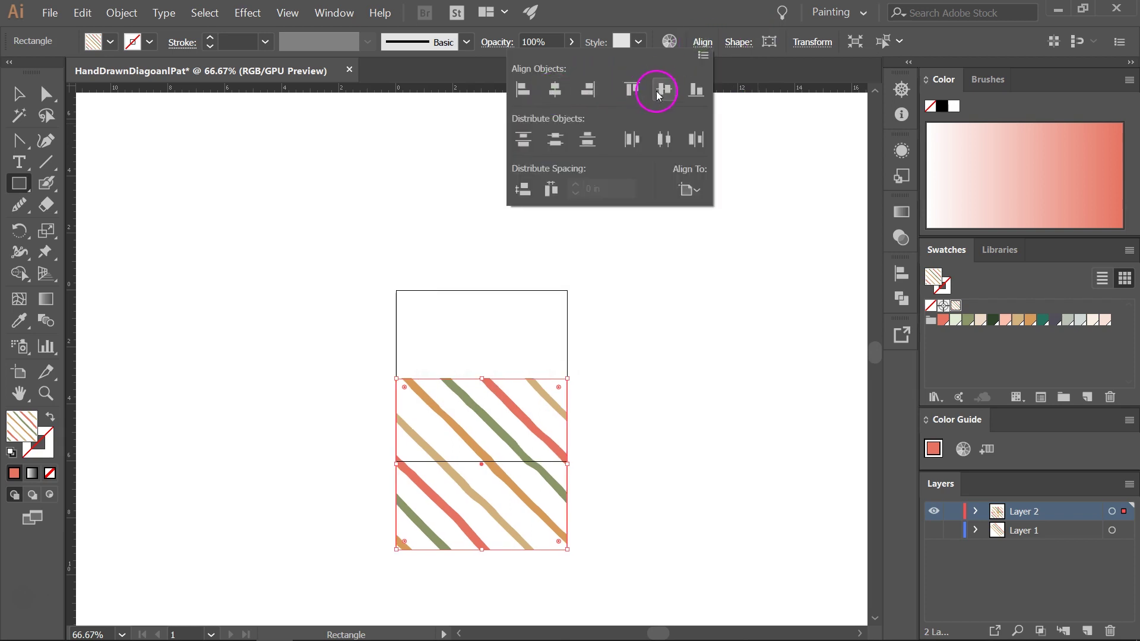
left_click(663, 91)
left_click(30, 90)
left_click(592, 296)
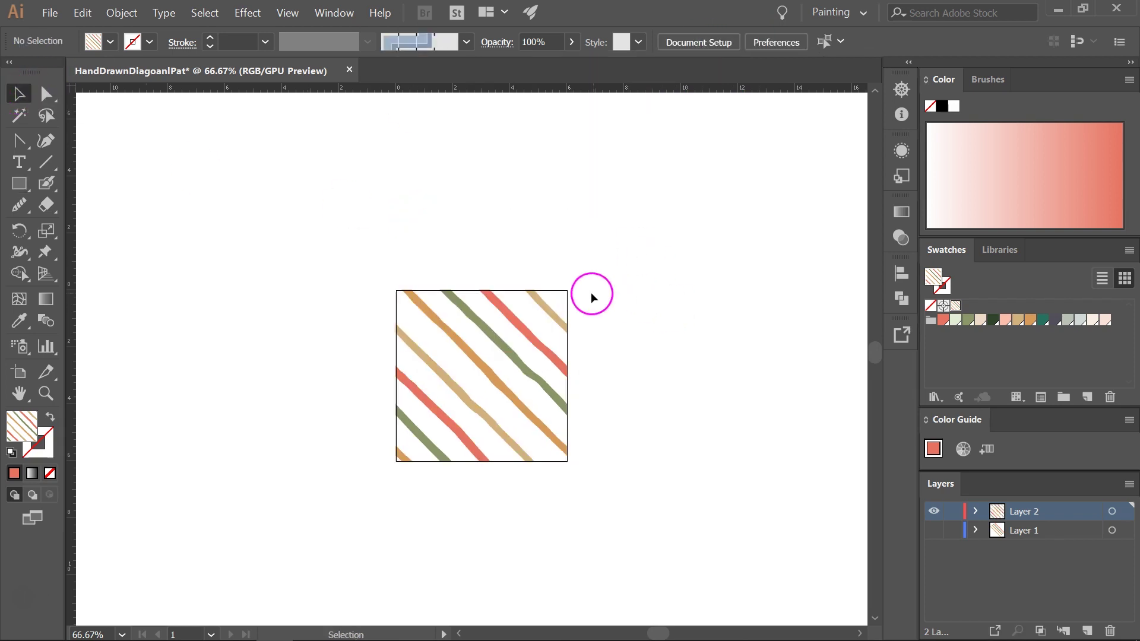
Step: Copy the pattern-filled square with a move of 6 in horizontally and 0 in vertically
left_click(463, 355)
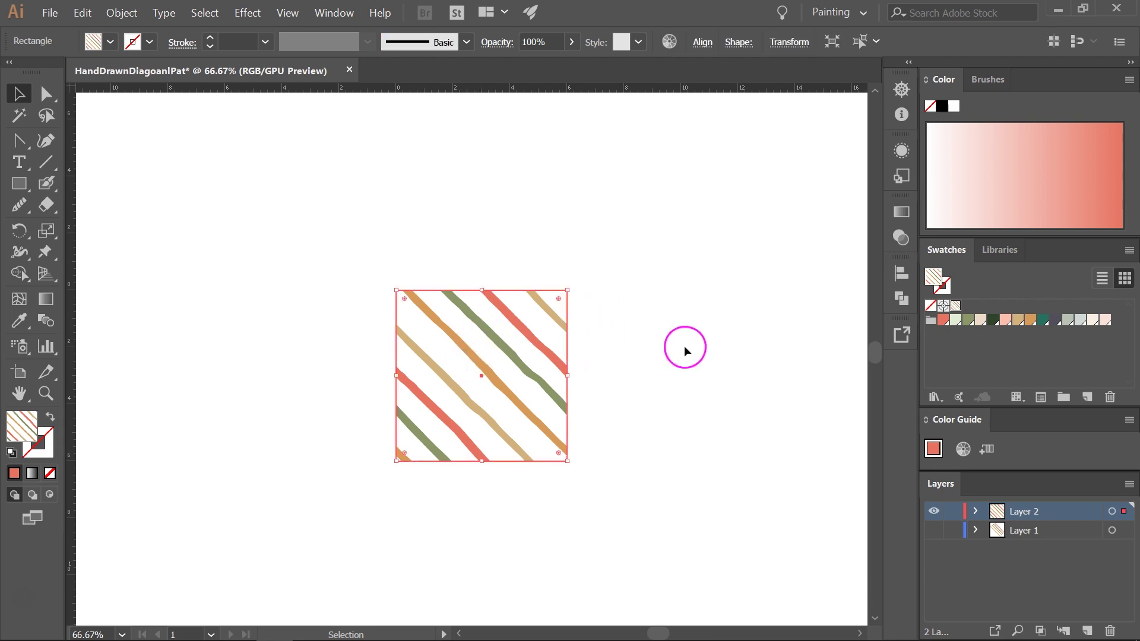
key("ctrl")
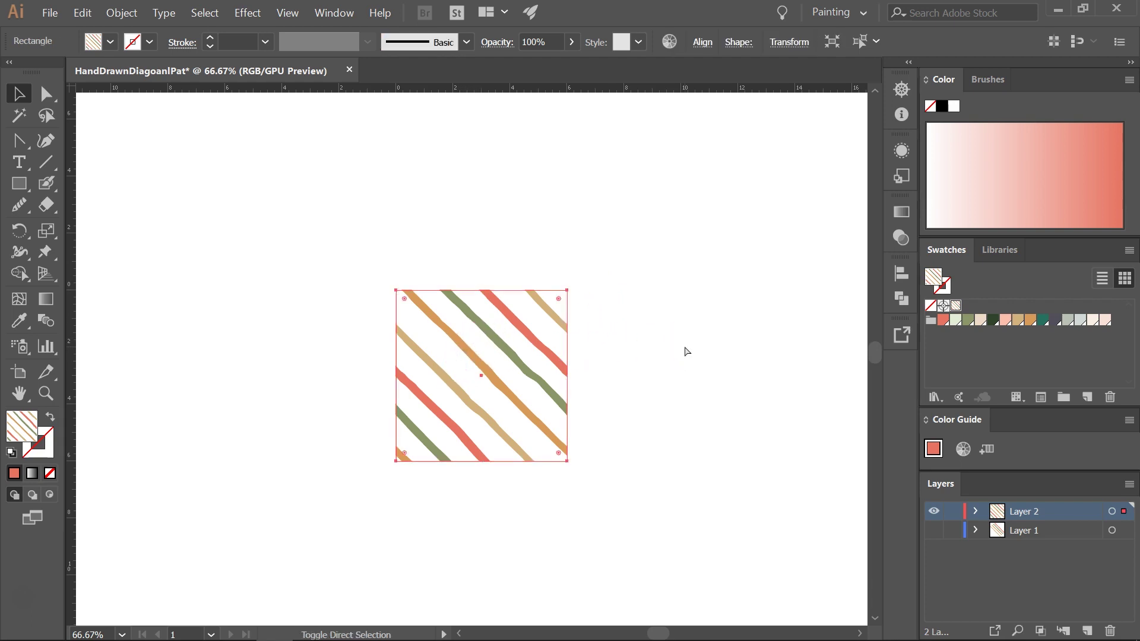
key("Return")
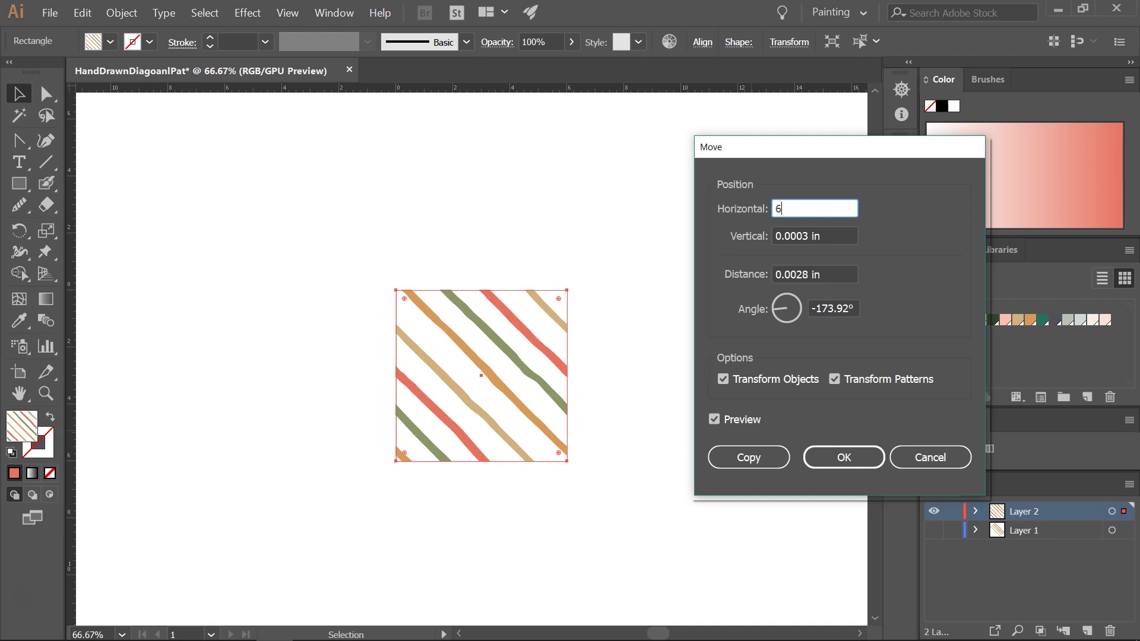
type("6")
key("Tab")
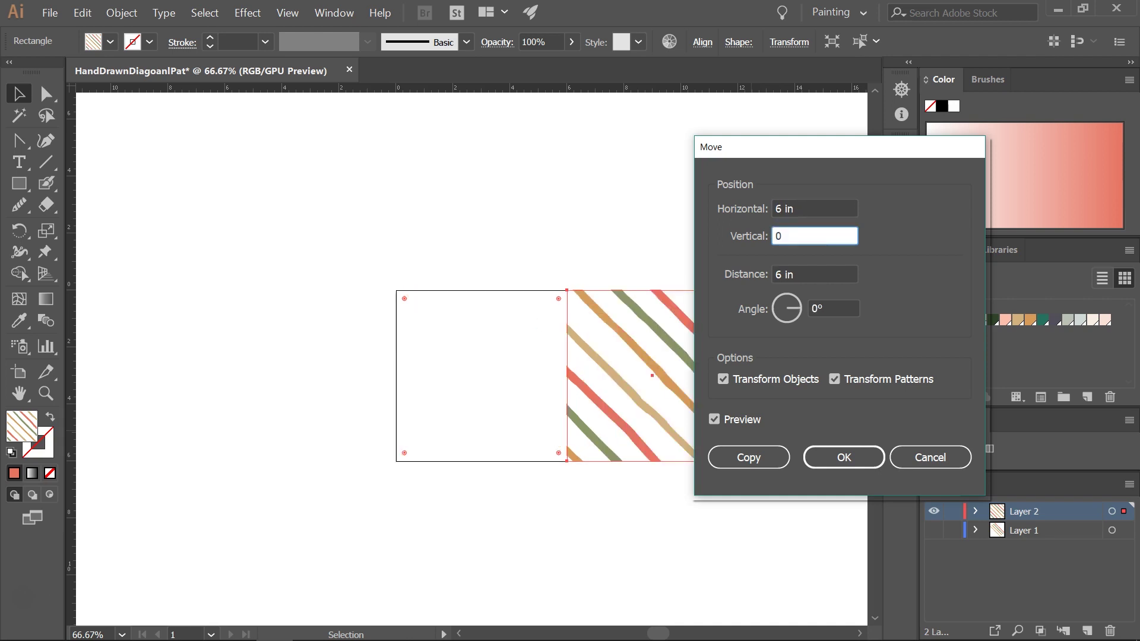
left_click(754, 467)
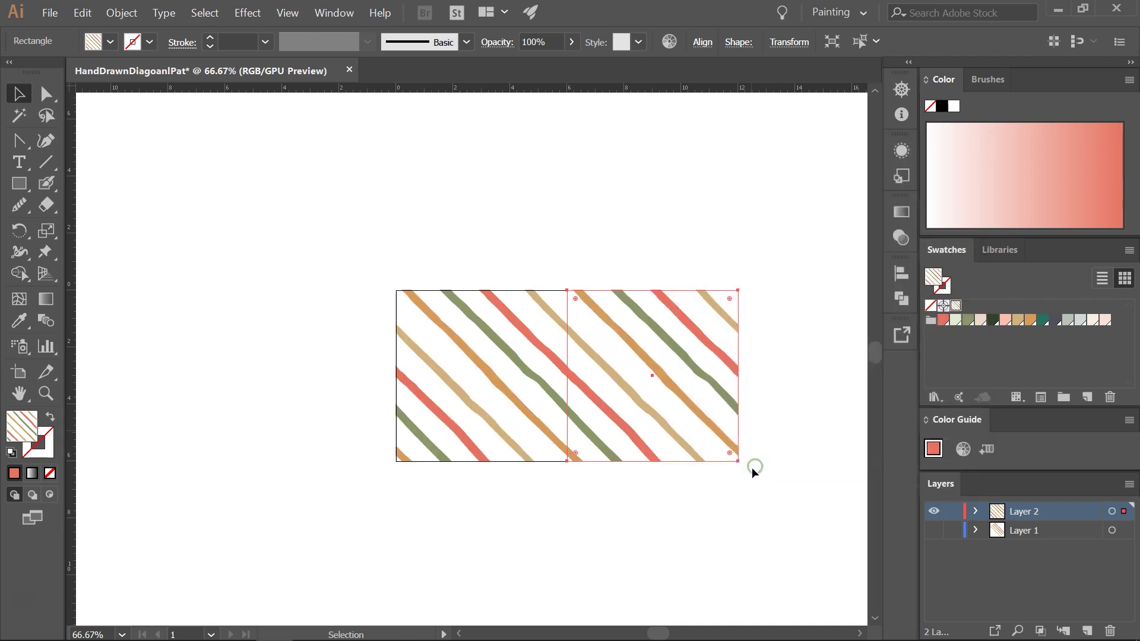
Step: Copy both pattern-filled squares together with a move of 0 in horizontally and 6 in vertically, and deselect them
left_click_drag(510, 233, 630, 297)
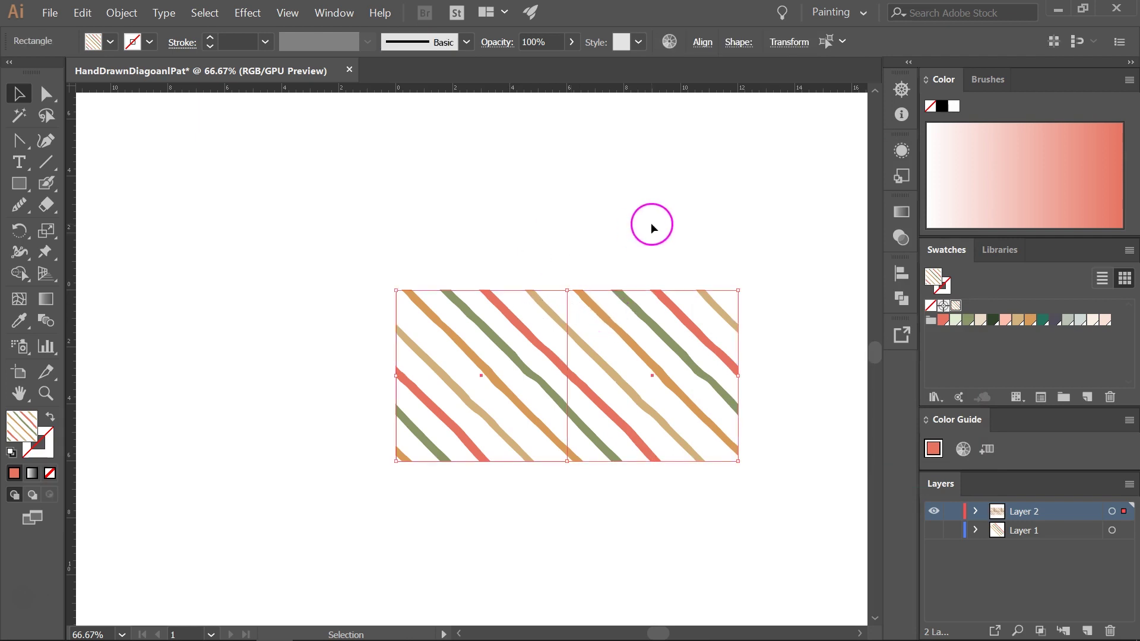
key("ctrl+shift+m")
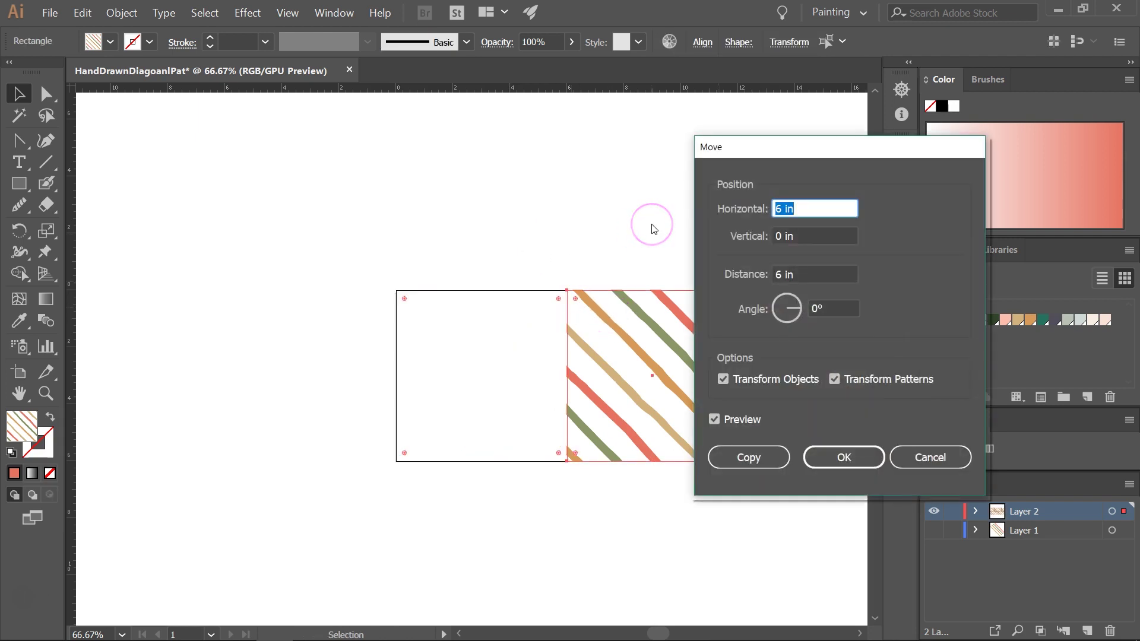
type("0")
key("Tab")
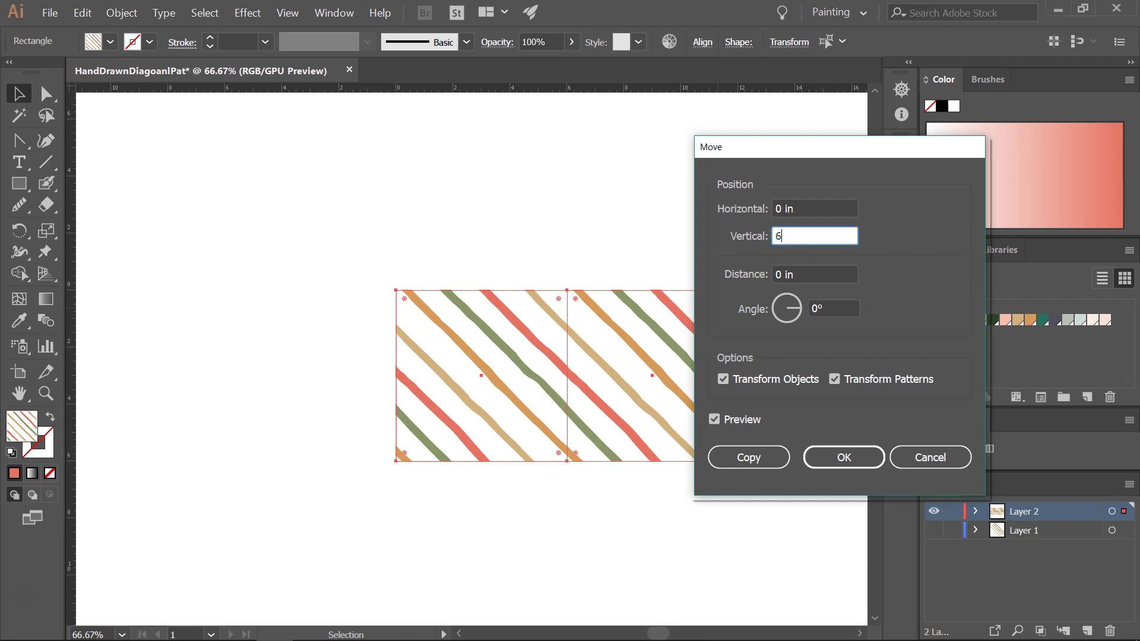
left_click(754, 457)
left_click(690, 247)
scroll(790, 201, "down", 3)
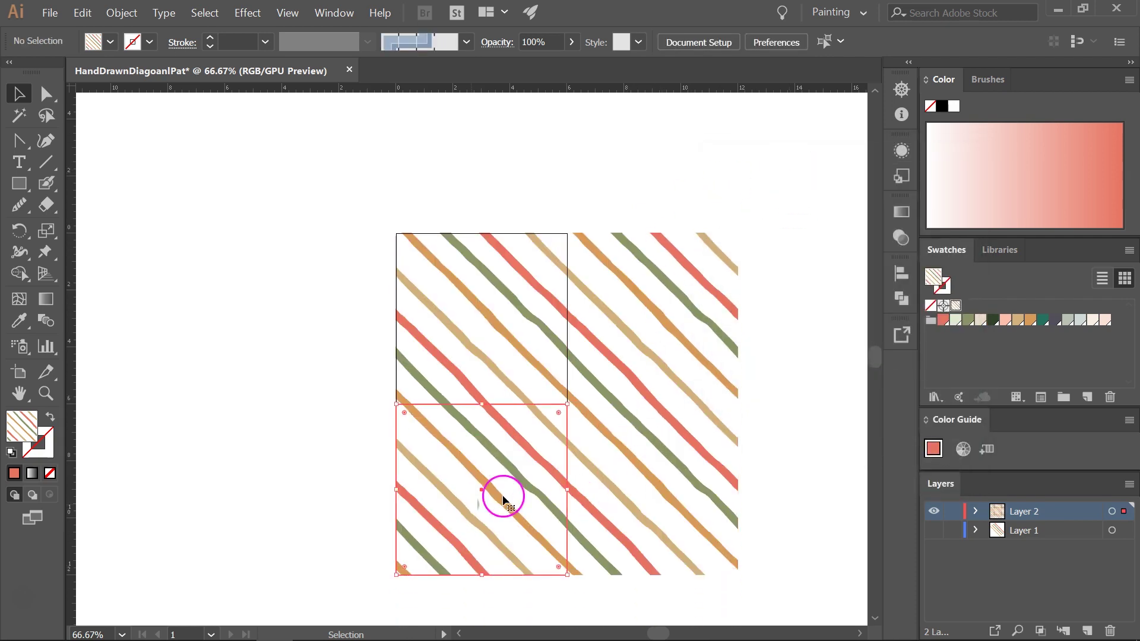
Step: Delete the three pattern-filled copies outside the artboard, keeping only the square on the artboard
left_click(512, 488)
key("Delete")
left_click_drag(809, 225, 659, 490)
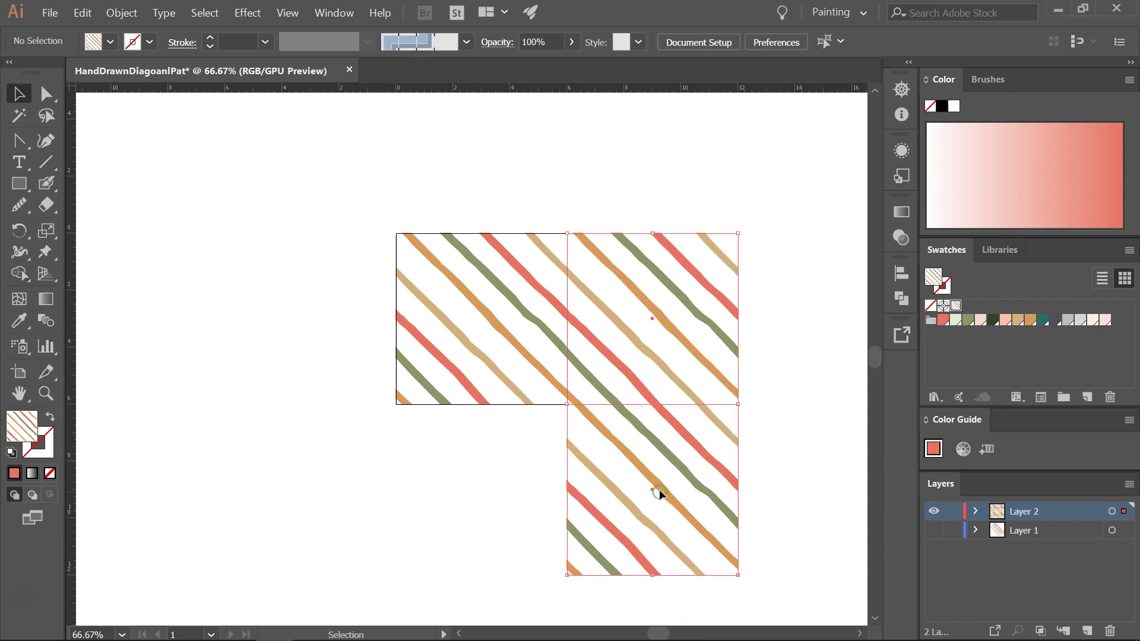
key("Delete")
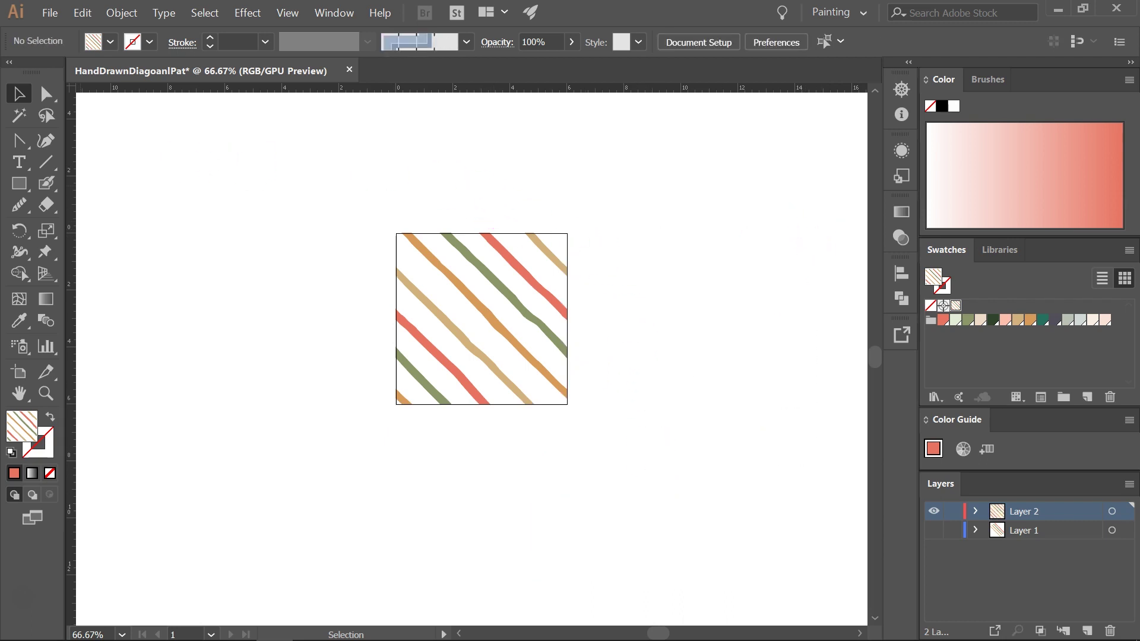
Step: Draw an artboard-sized square on Layer 2, filled with the light cream swatch and without a stroke
left_click(1091, 322)
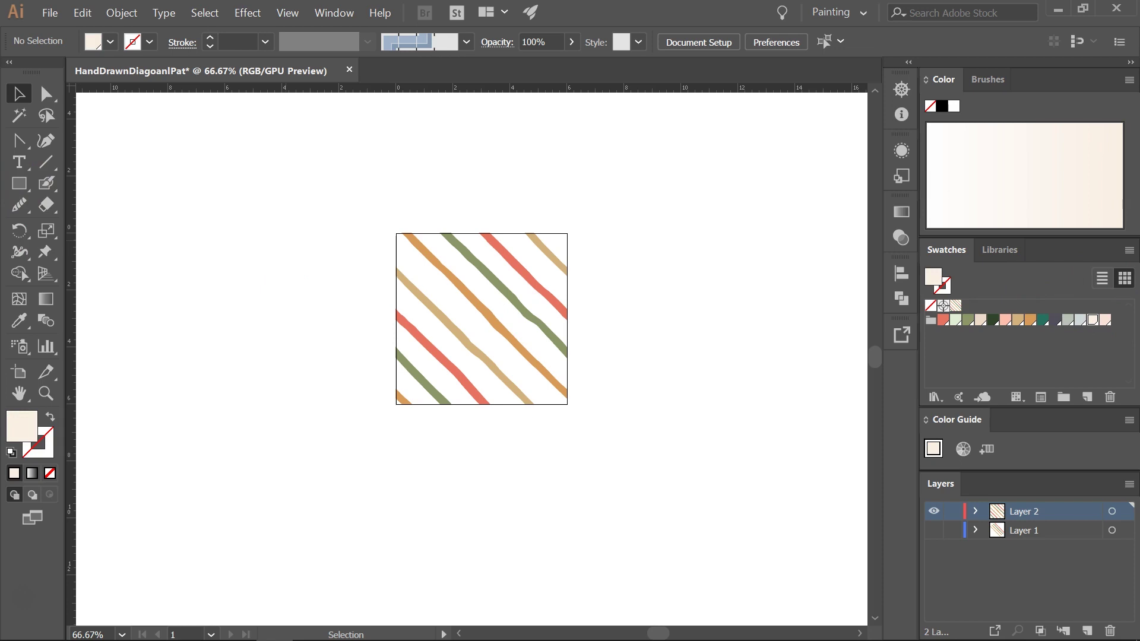
left_click(15, 191)
left_click(462, 267)
left_click(502, 368)
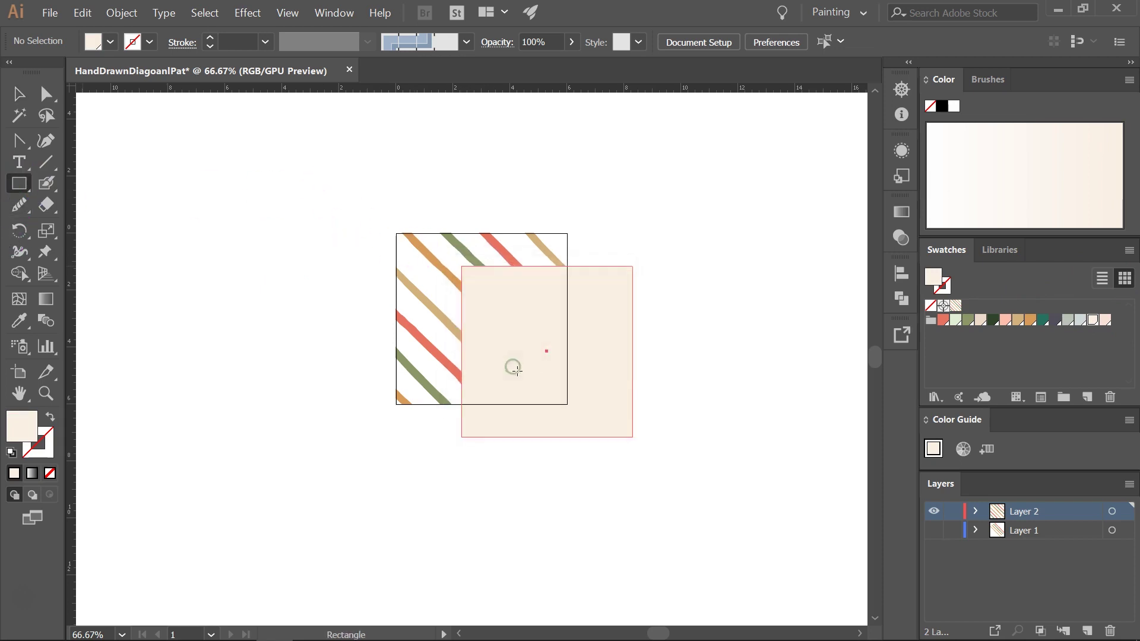
Step: Center the cream square horizontally and vertically on the artboard
left_click(751, 52)
left_click(688, 44)
left_click(555, 89)
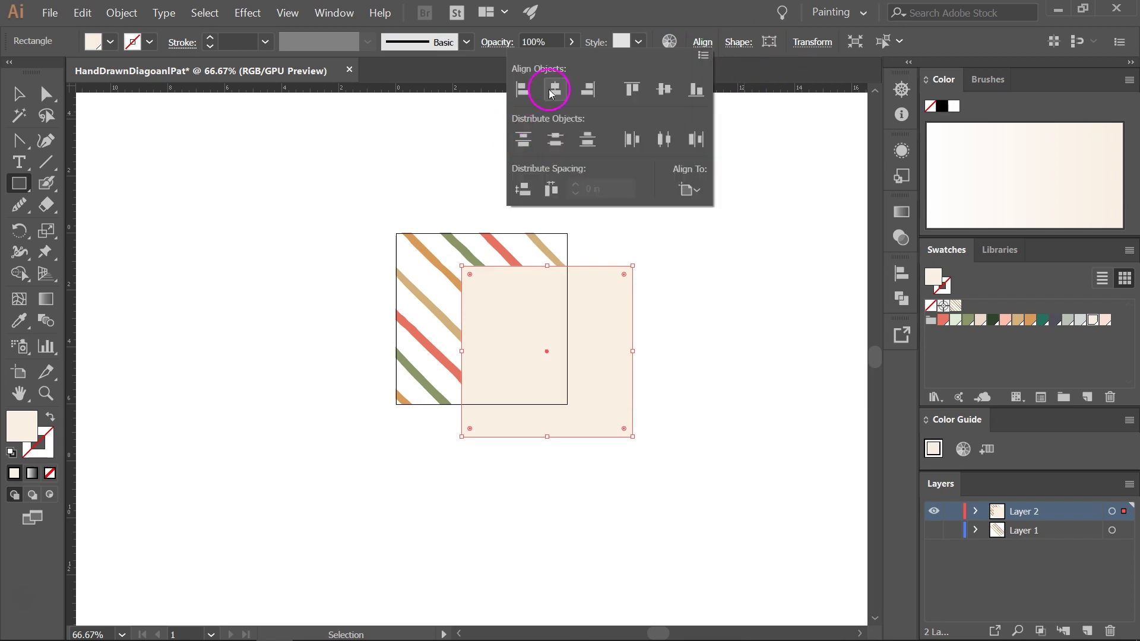
left_click(664, 89)
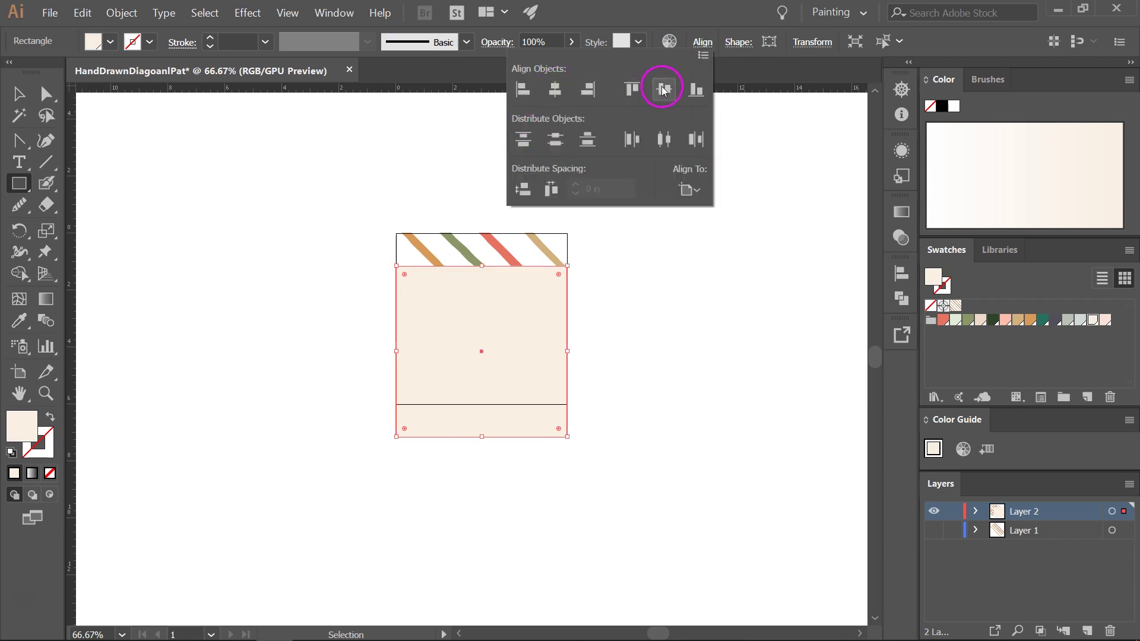
left_click(684, 16)
Step: Send the cream square to the back, behind the striped square, and deselect everything
right_click(456, 289)
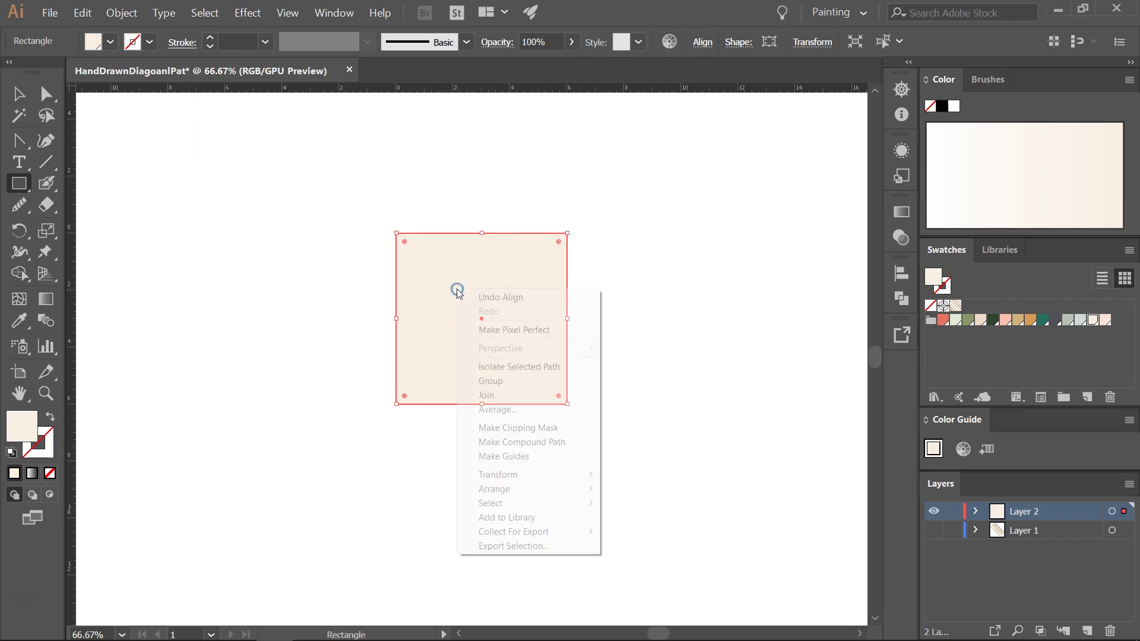
mouse_move(551, 489)
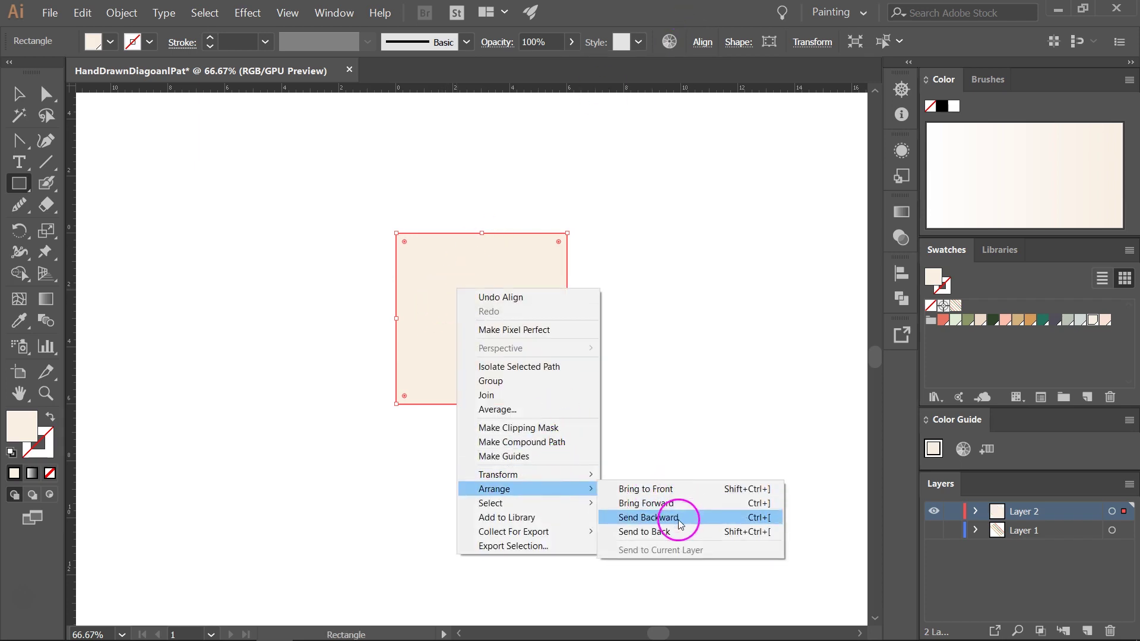
left_click(674, 531)
left_click(19, 94)
key("ctrl+shift+a")
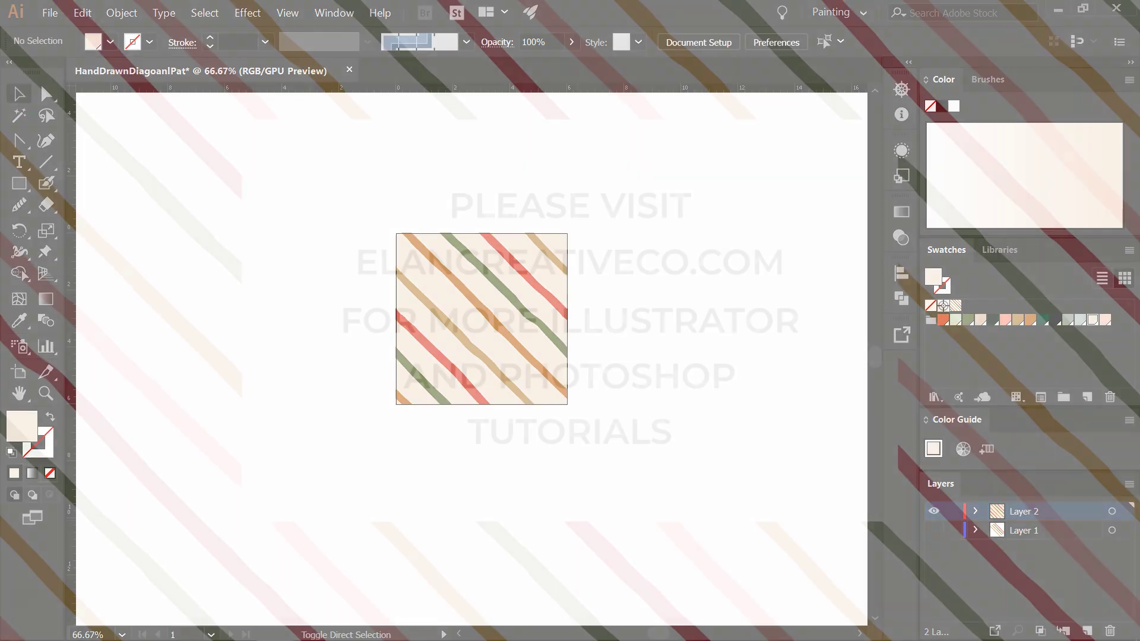